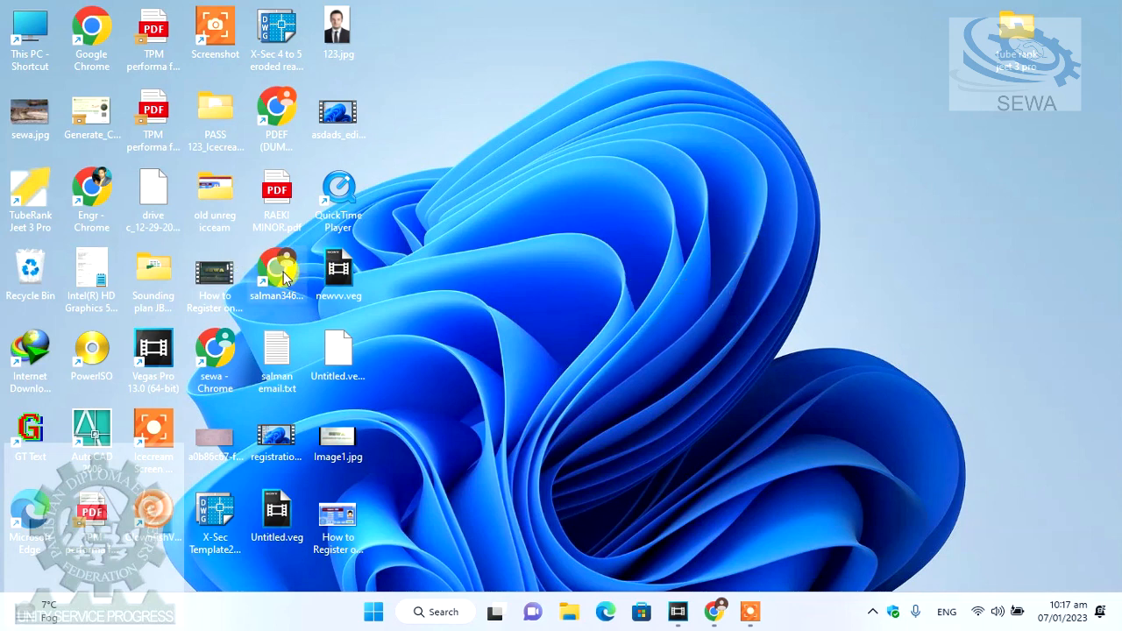
- Right-click the Chrome profile shortcut on the desktop to show its options
right_click(285, 276)
- Launch Chrome as administrator, maximize the window, and load the sewa.gq website
left_click(346, 333)
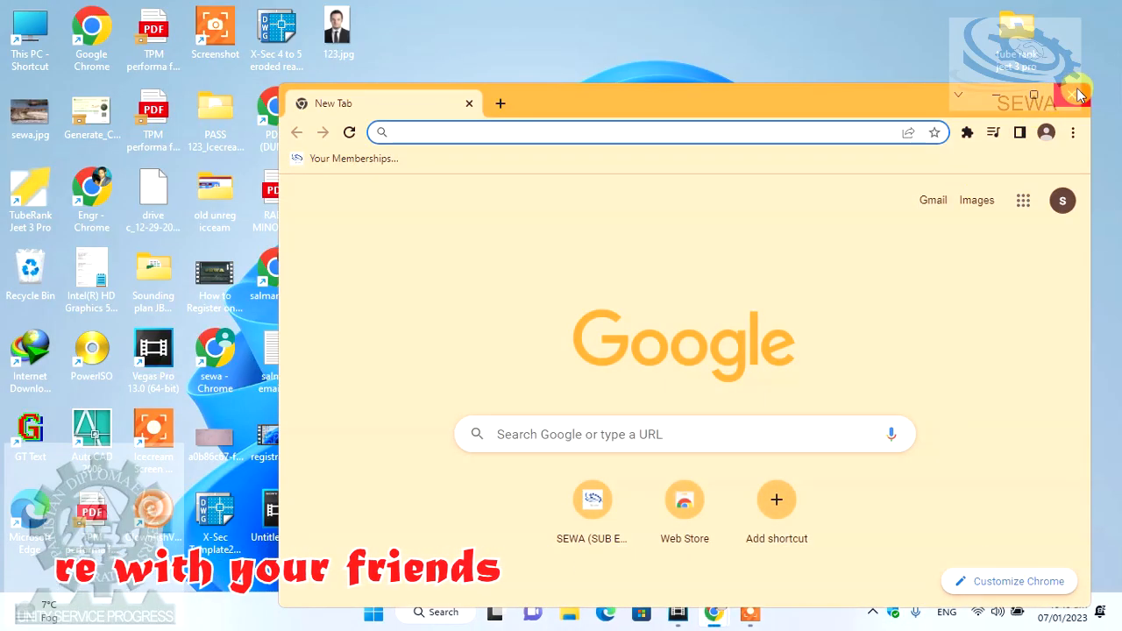
left_click(1034, 94)
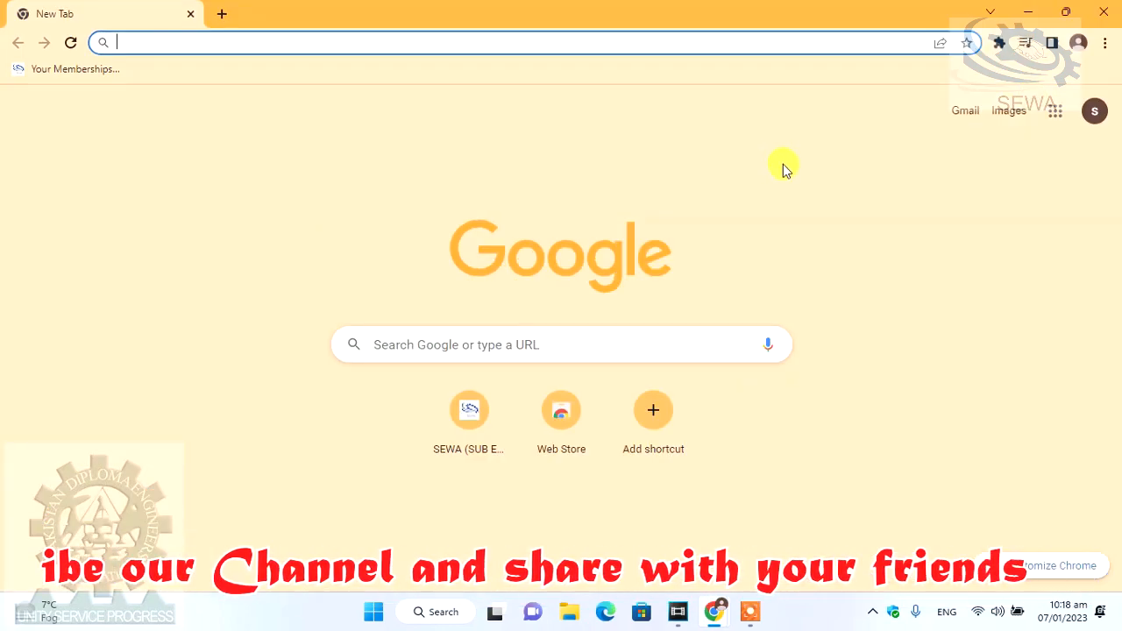
left_click(517, 40)
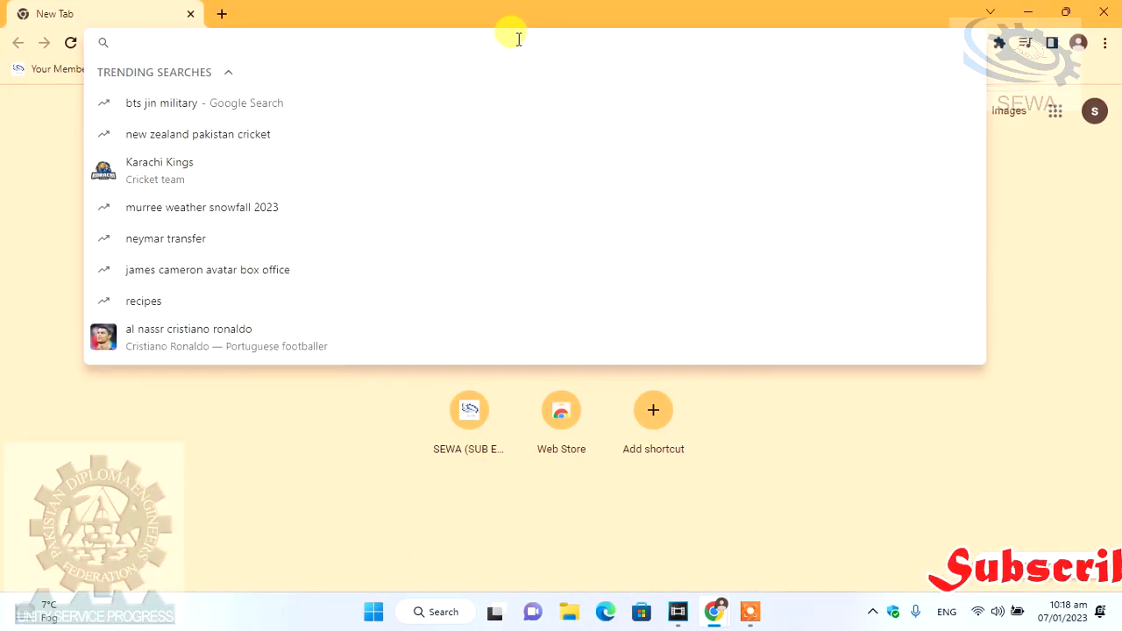
type("sewa")
key("Return")
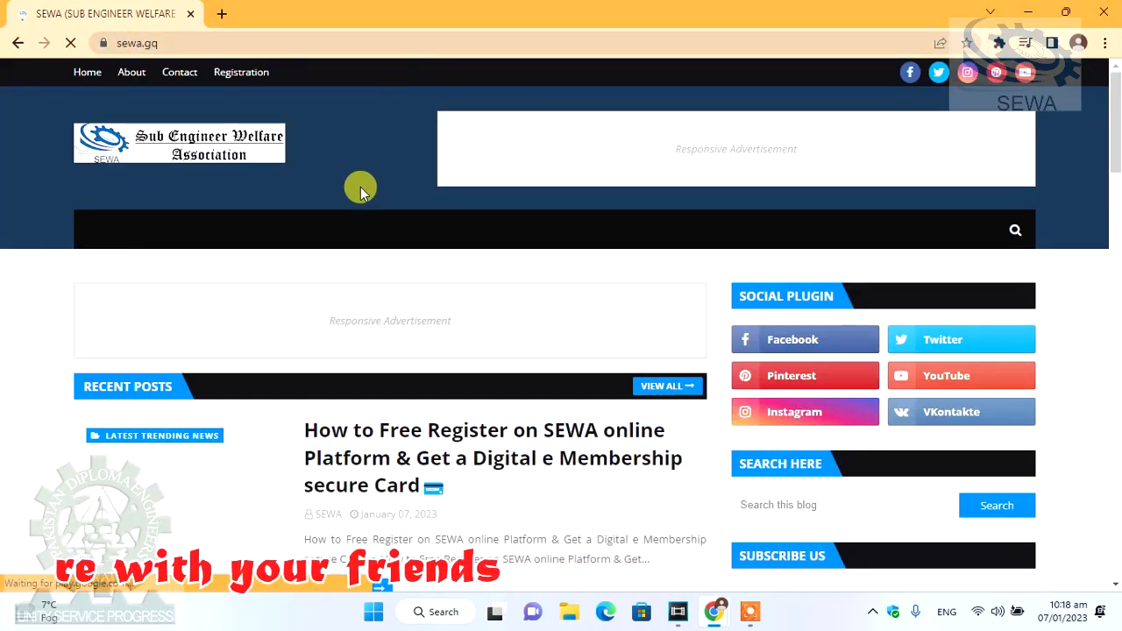
- Choose 1.Get Membership under the Memberships menu to reach the EmpDetails registration form
scroll(369, 337, "down", 2)
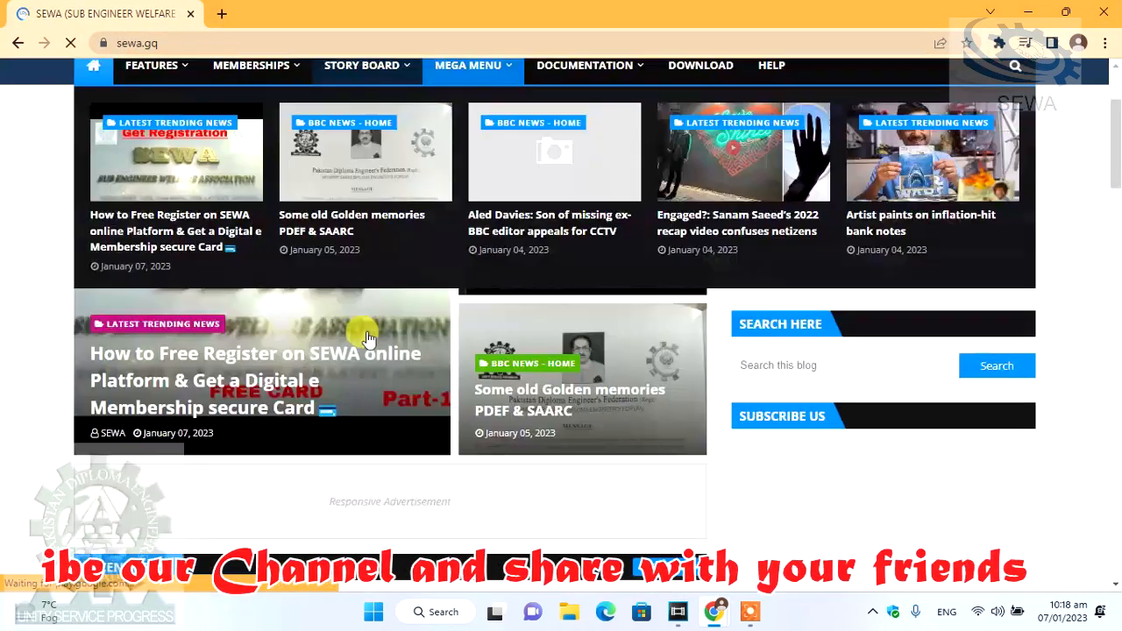
scroll(576, 396, "down", 5)
scroll(586, 380, "up", 7)
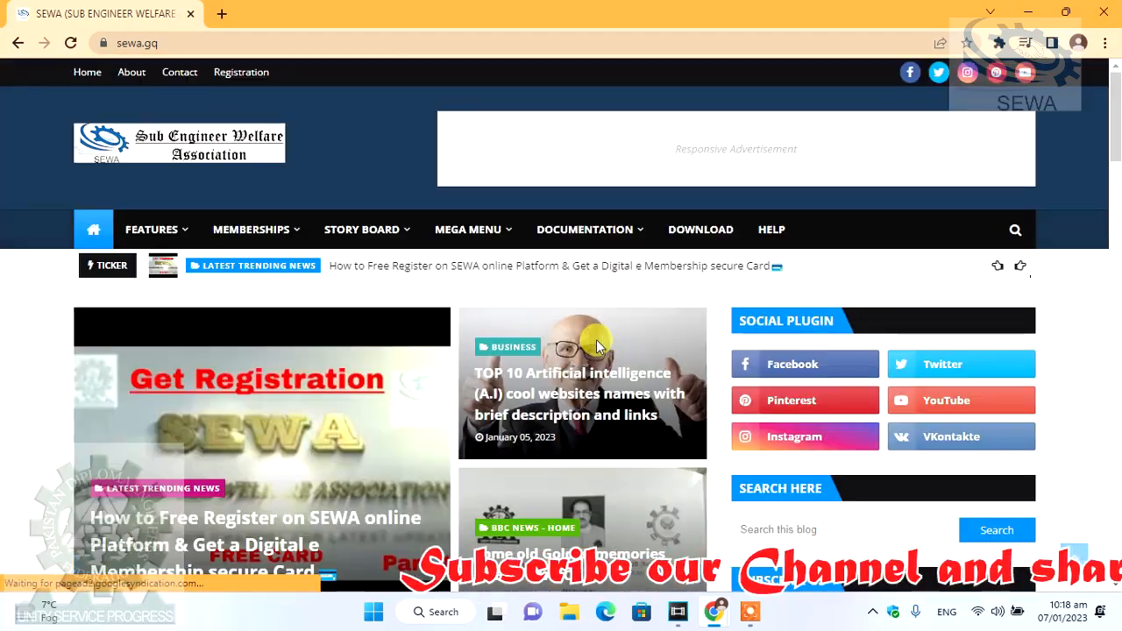
mouse_move(266, 241)
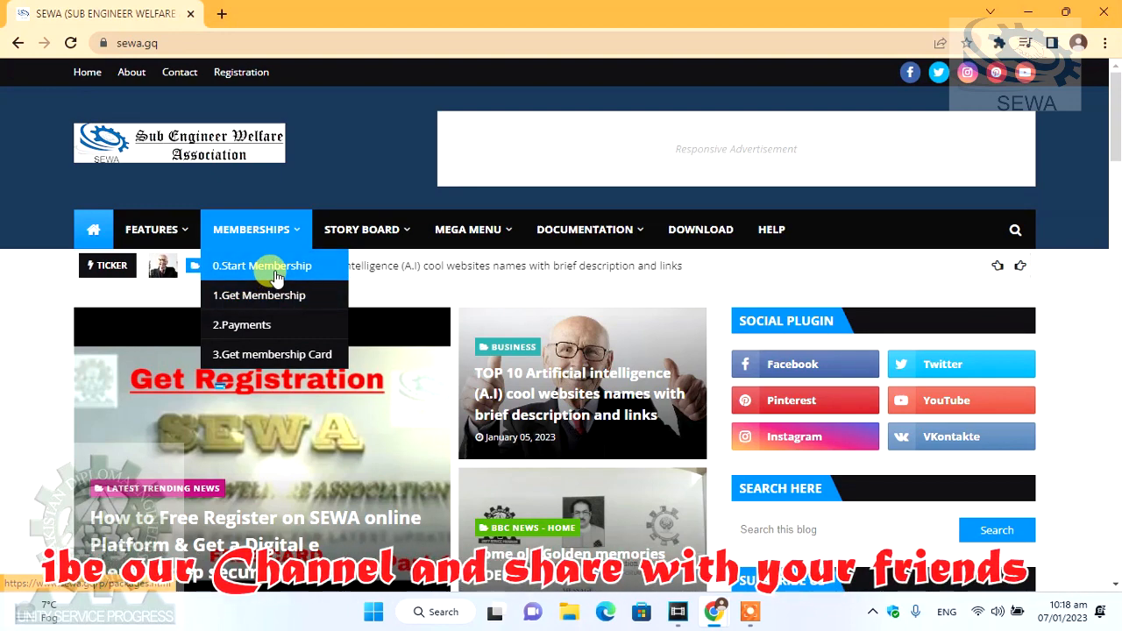
left_click(274, 301)
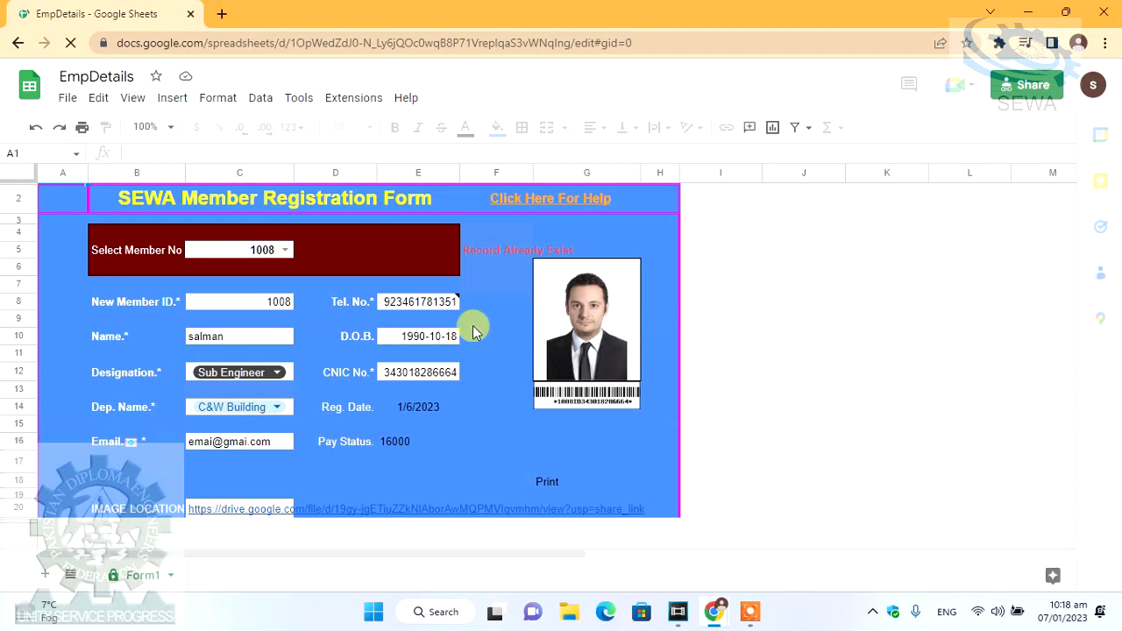
- Correct member 1008's full name in C10 and hide the menus for more sheet room
left_click(249, 338)
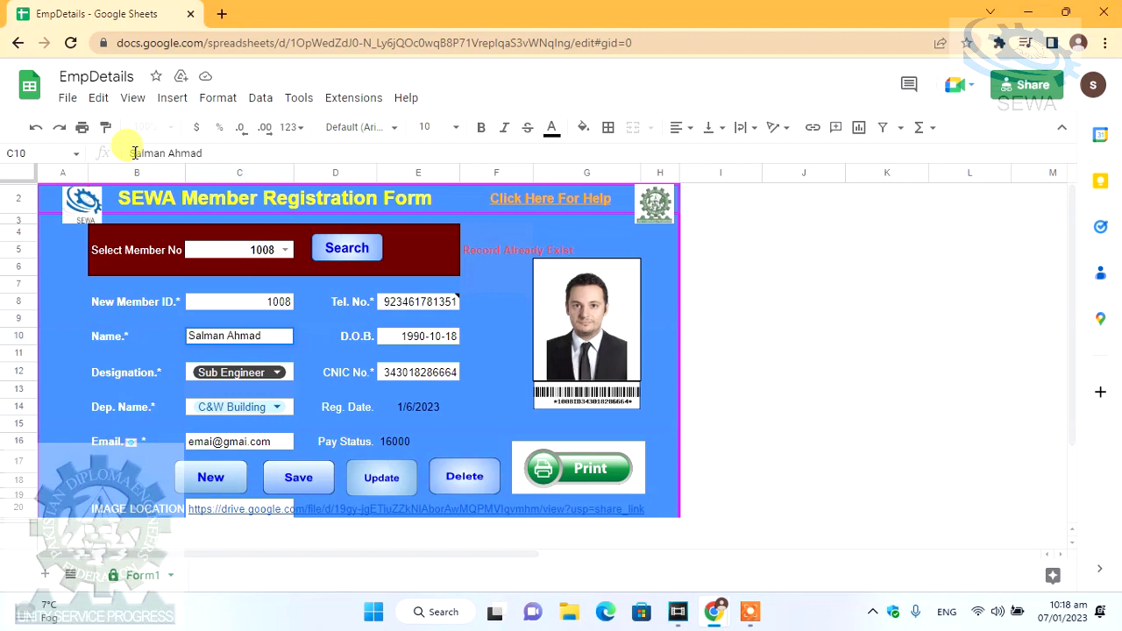
key("Return")
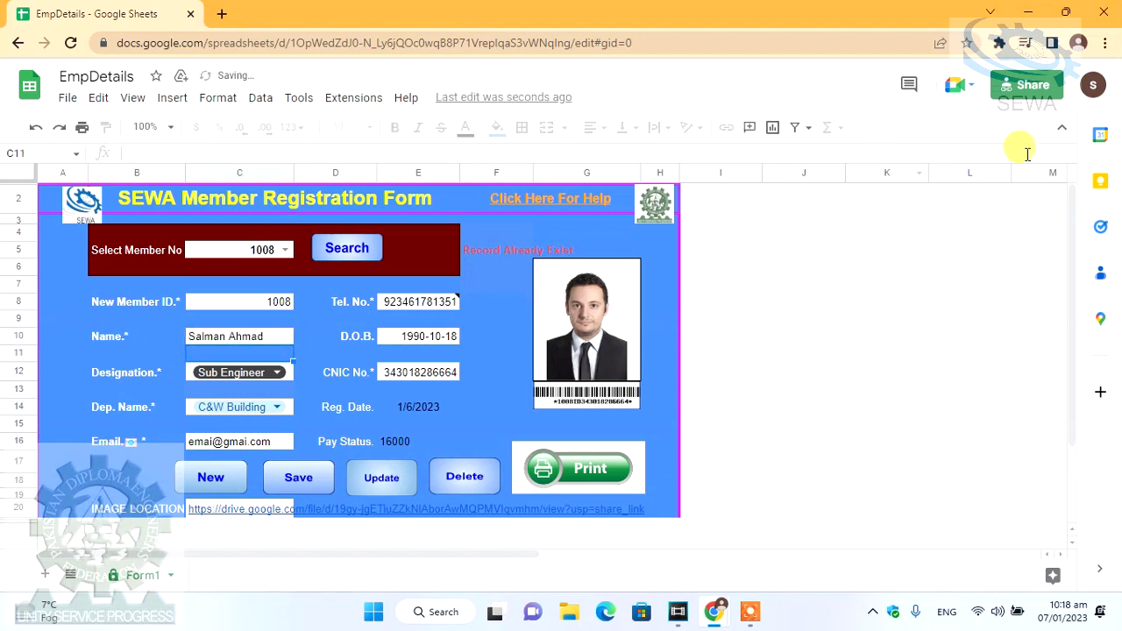
left_click(1062, 134)
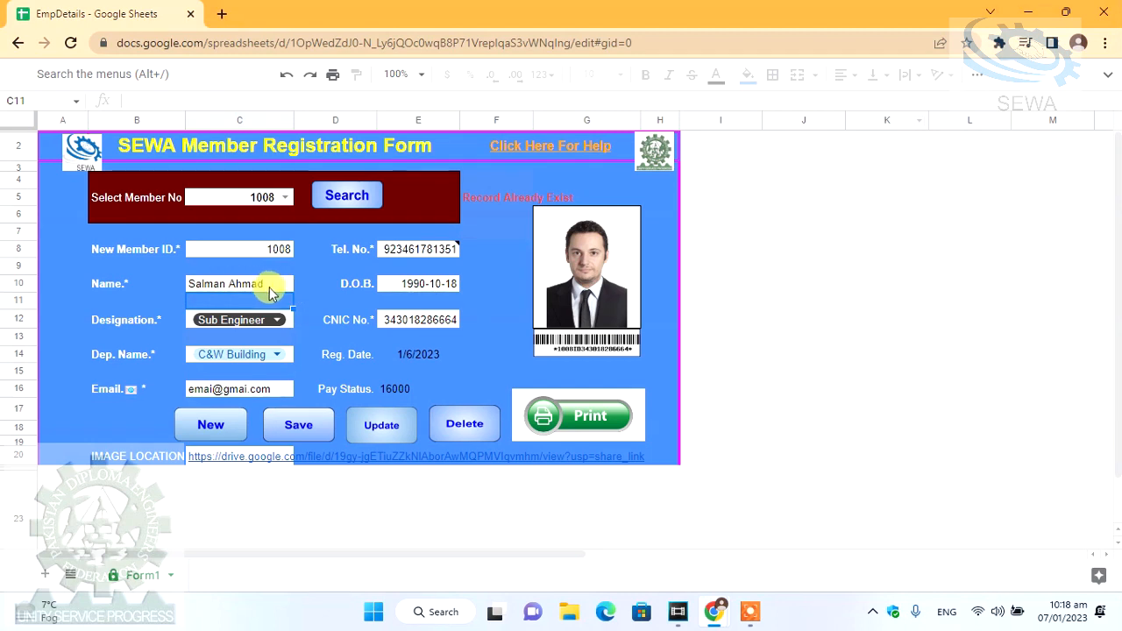
left_click(237, 288)
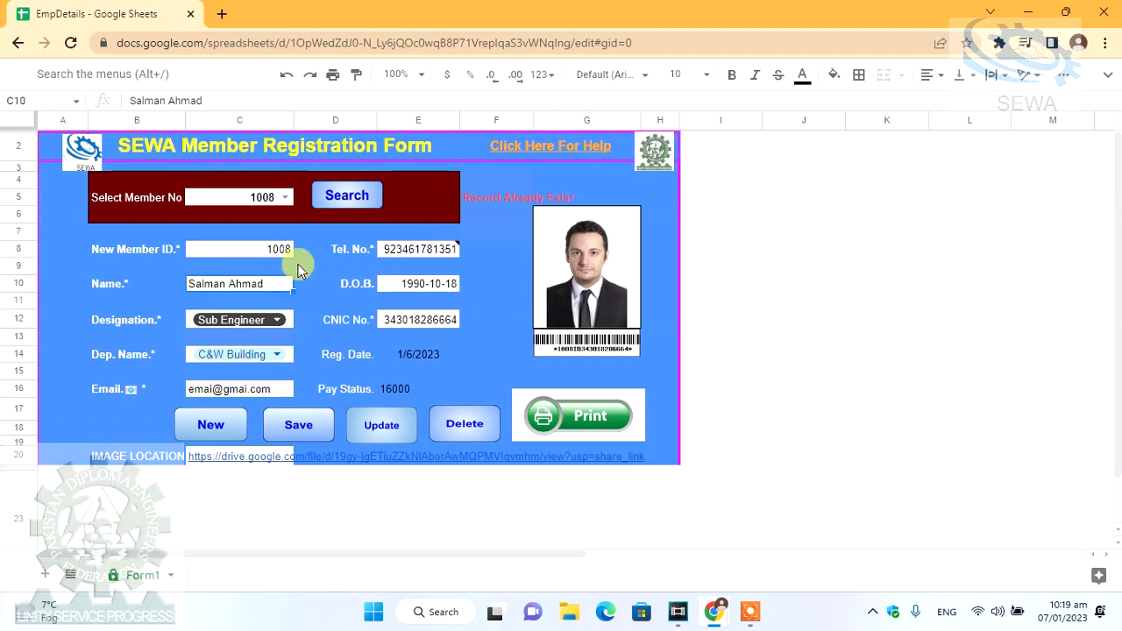
- Change the email domain in C16 from gmai.com to yahoo.com
left_click(262, 396)
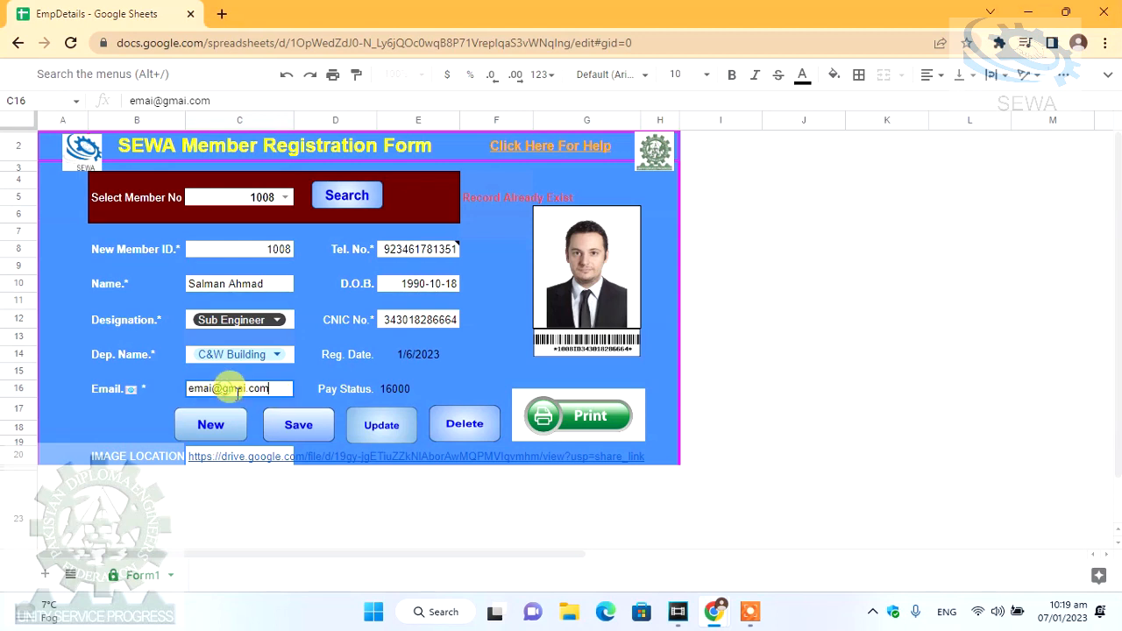
left_click_drag(223, 390, 269, 383)
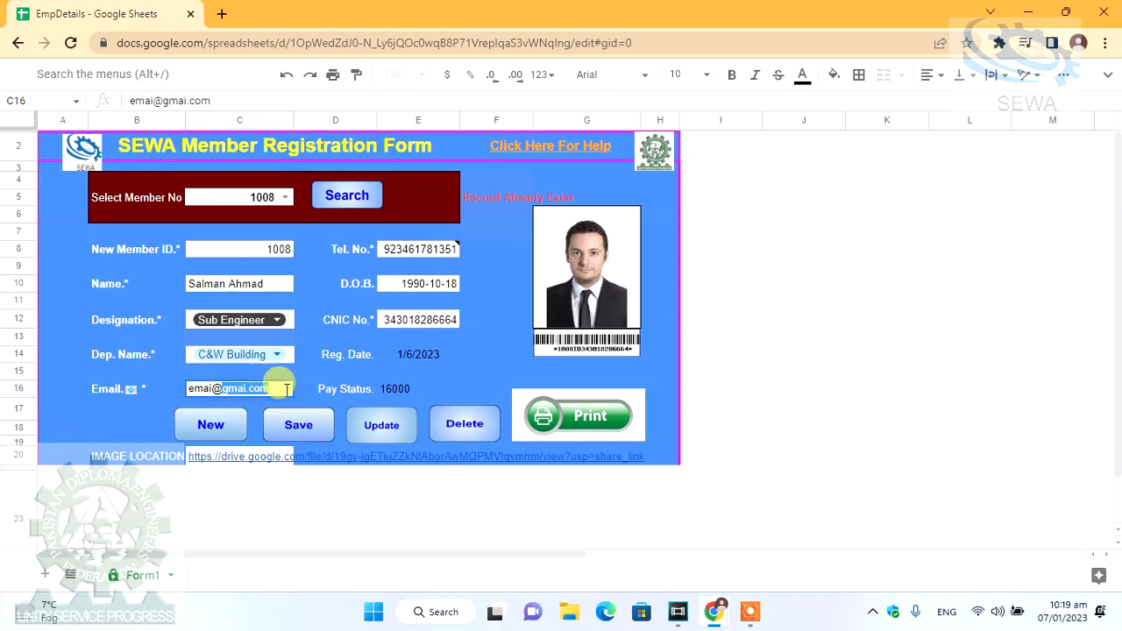
type("yahh")
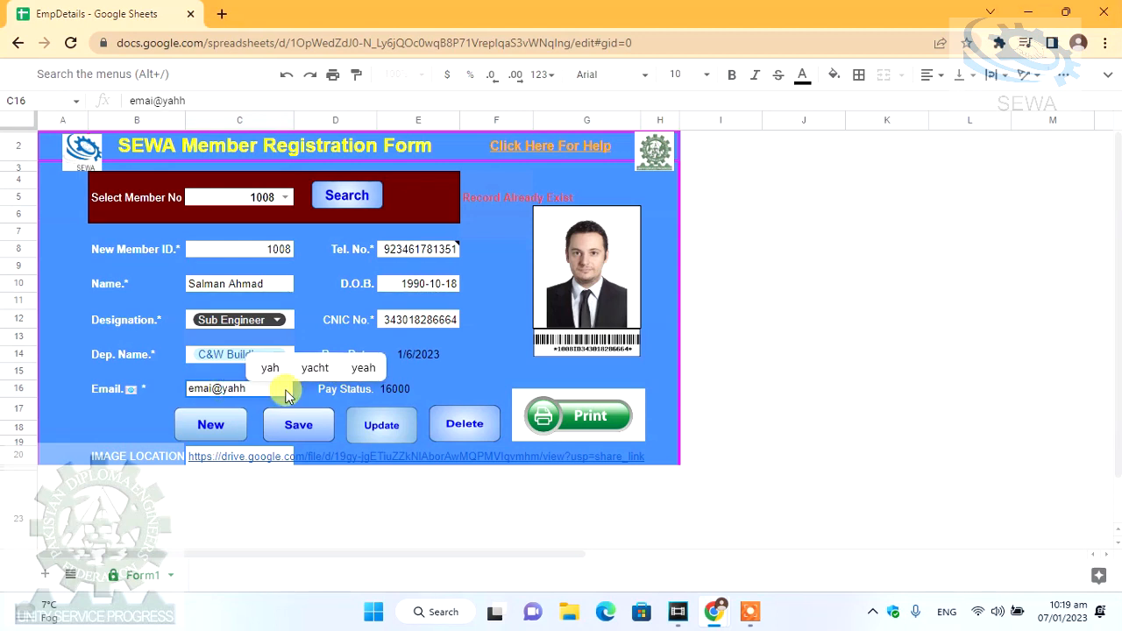
key("BackSpace")
type("oo.com")
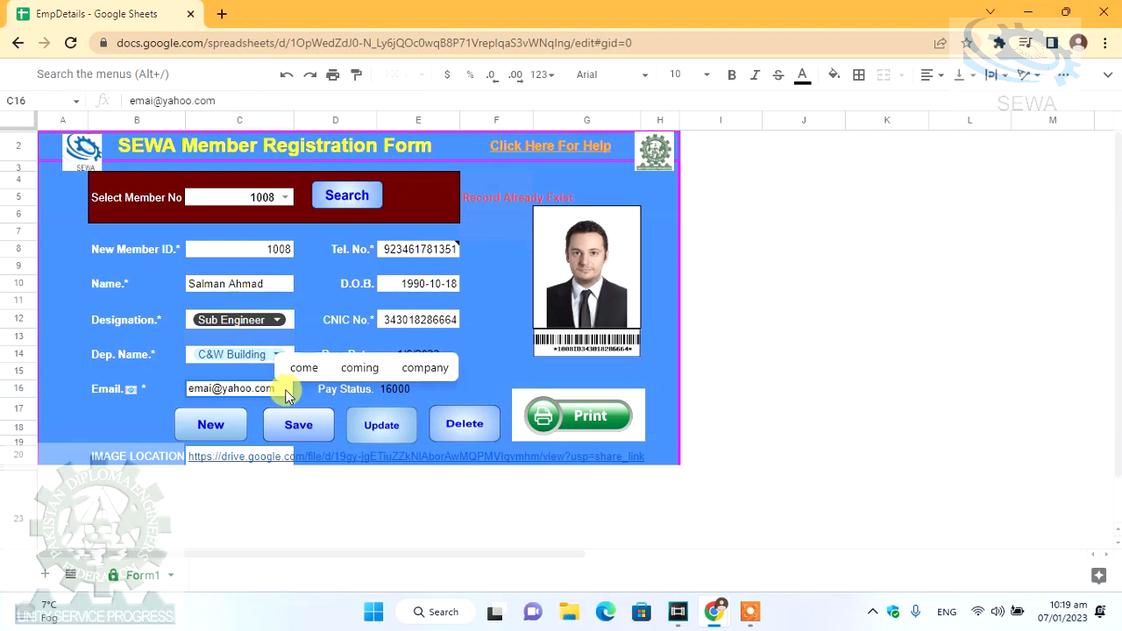
key("Return")
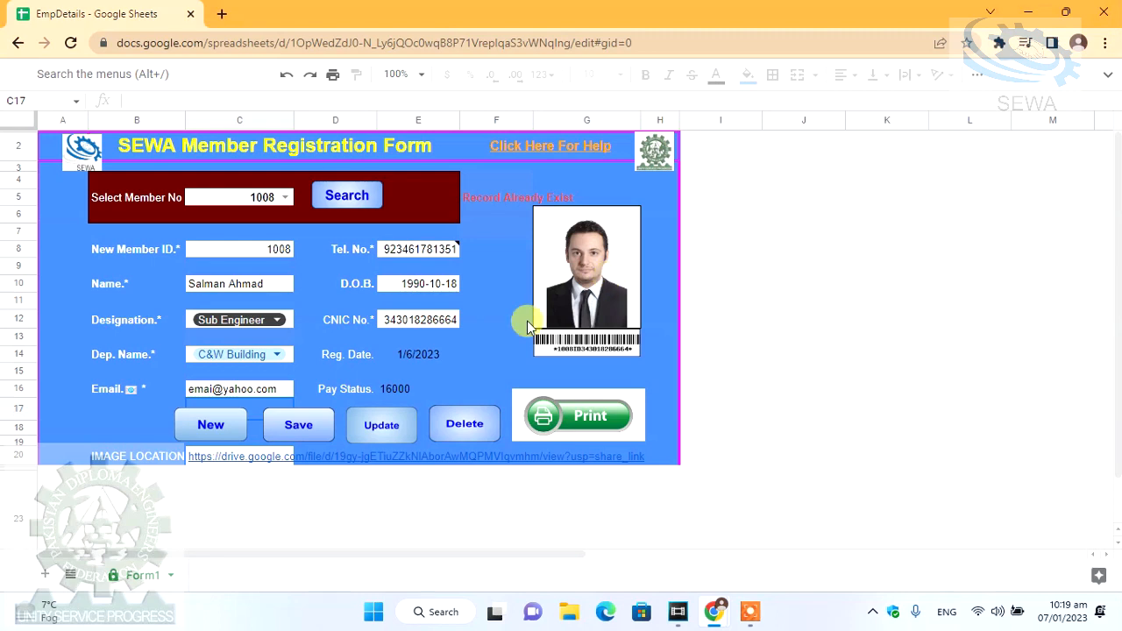
left_click(215, 459)
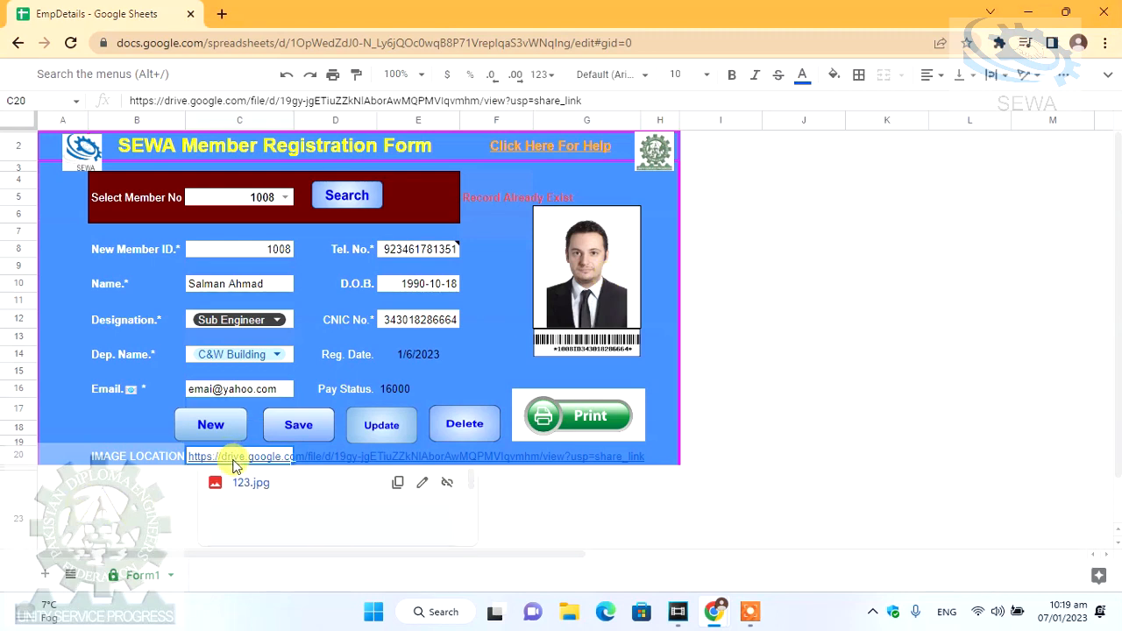
- Select member 1008 from the Select Member No list and search to load the record
left_click(284, 197)
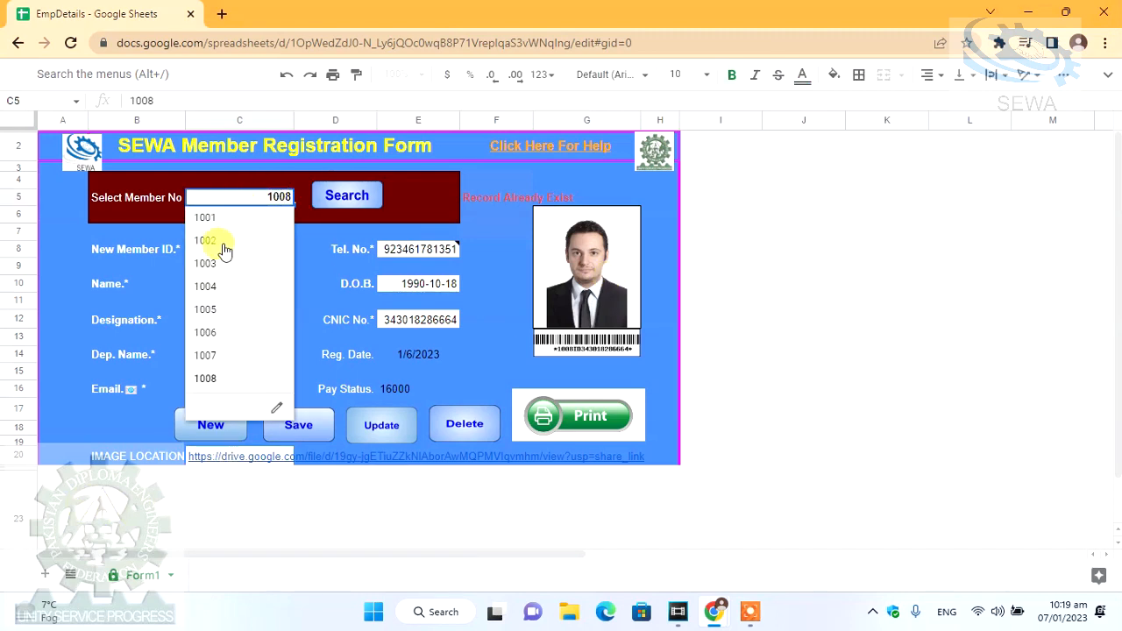
left_click(224, 381)
left_click(349, 196)
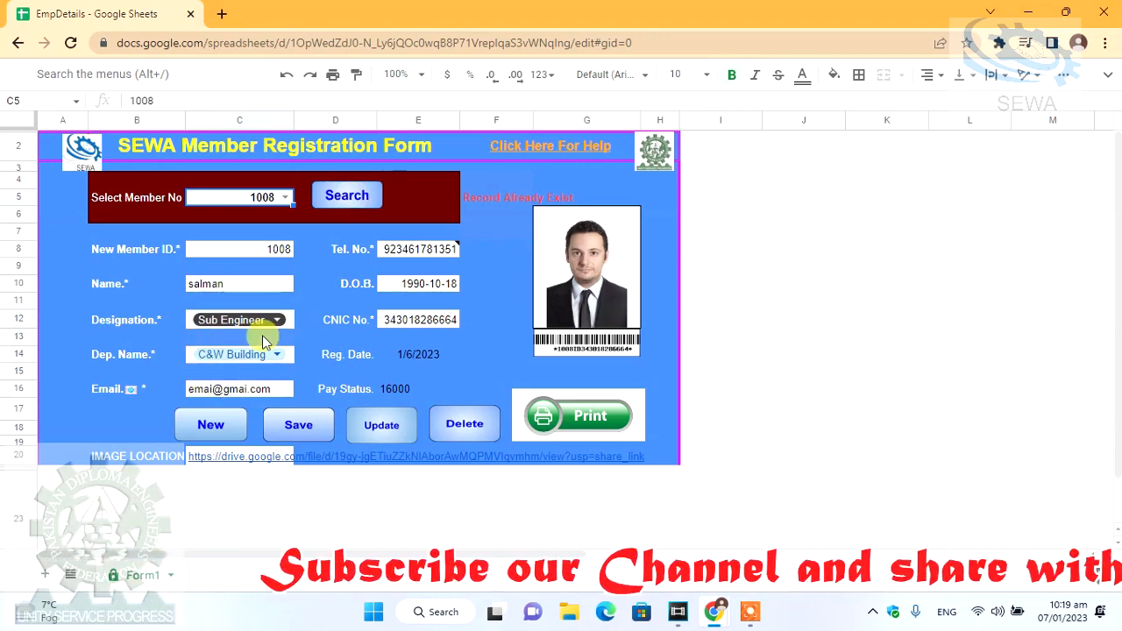
- Replace the old name in C10 with the member's retyped full name
double_click(239, 283)
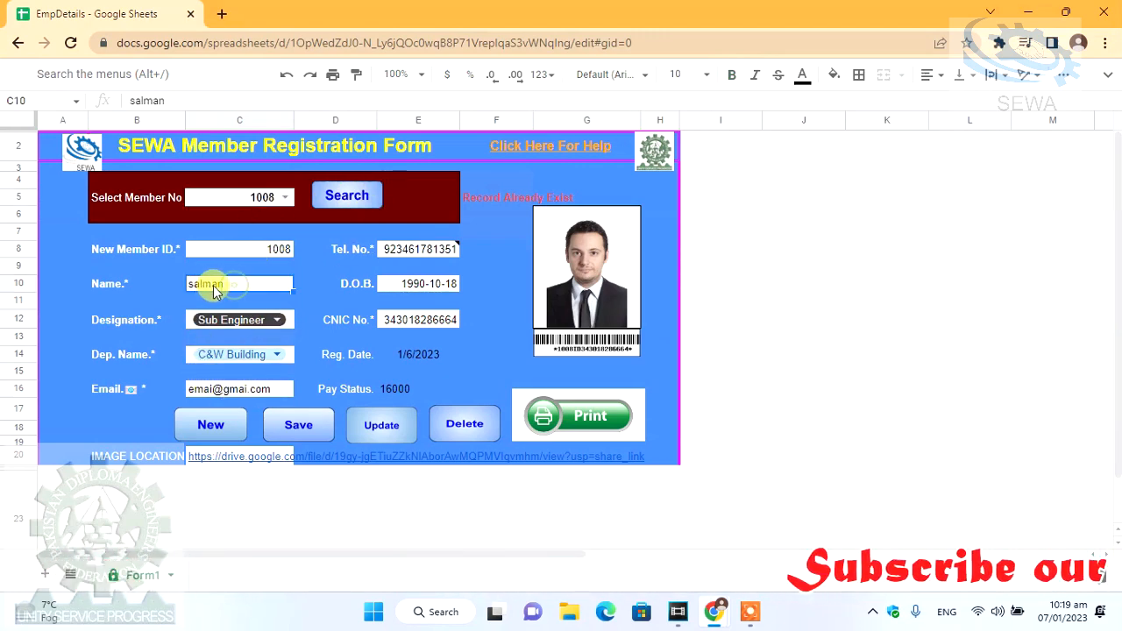
left_click_drag(245, 283, 95, 283)
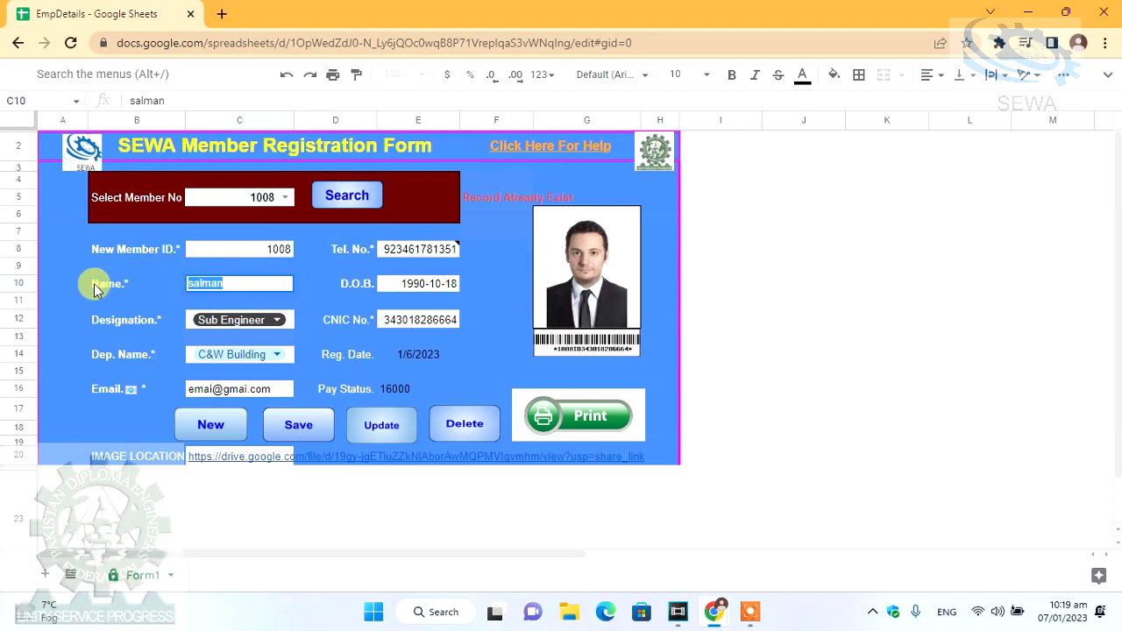
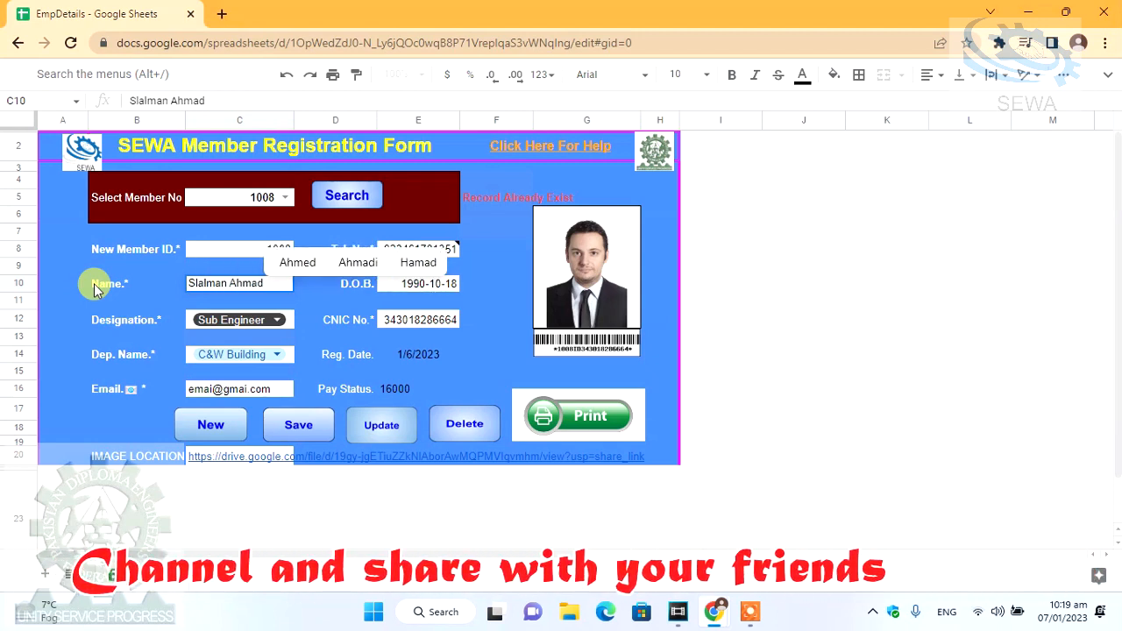
key("Tab")
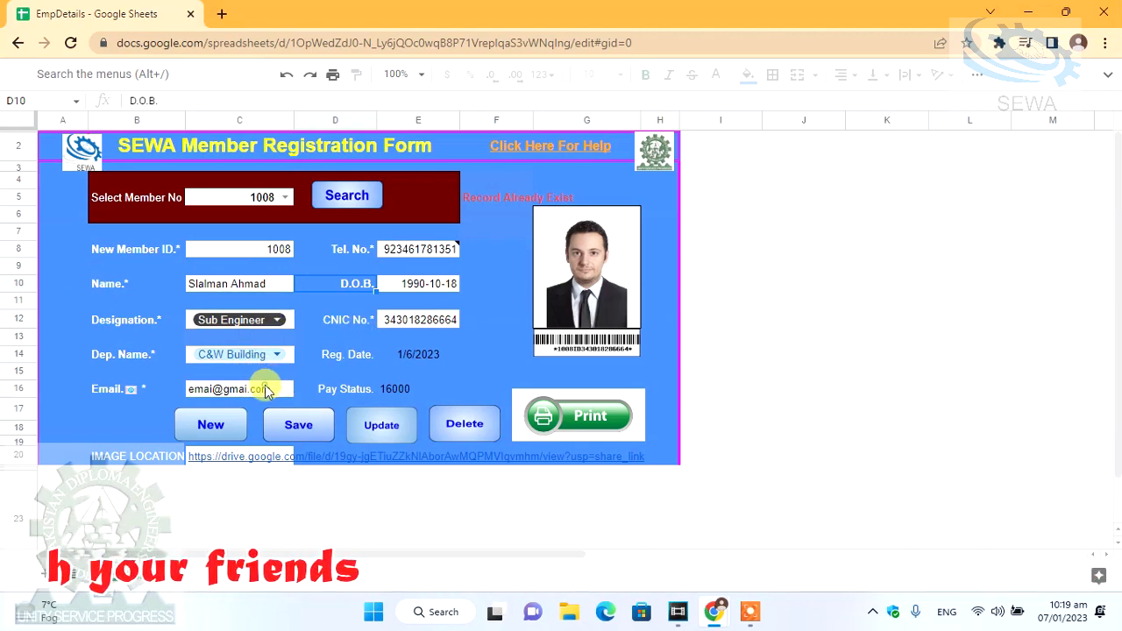
- Set the C16 email domain to yahoo.com and re-commit the CNIC number in E12
left_click(268, 392)
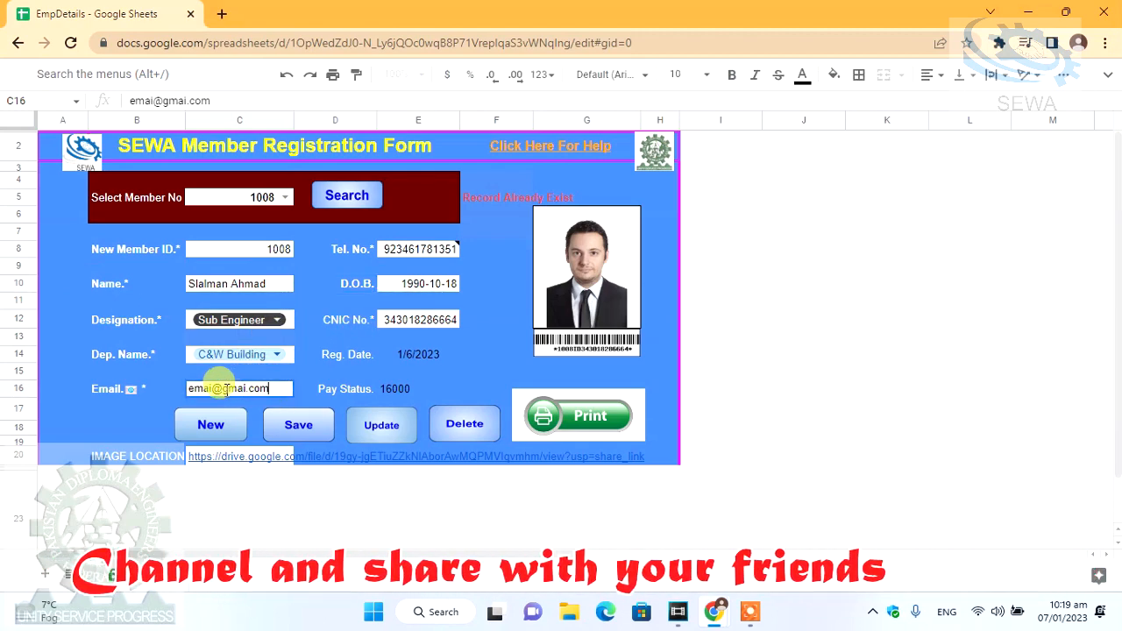
left_click_drag(223, 388, 288, 389)
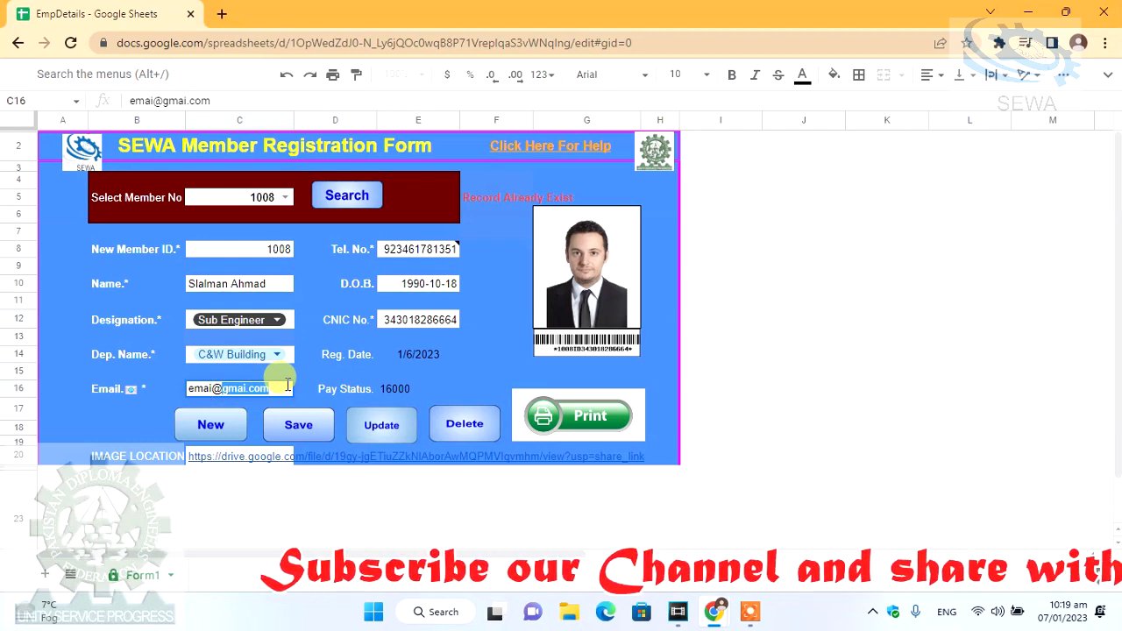
type("yahoo")
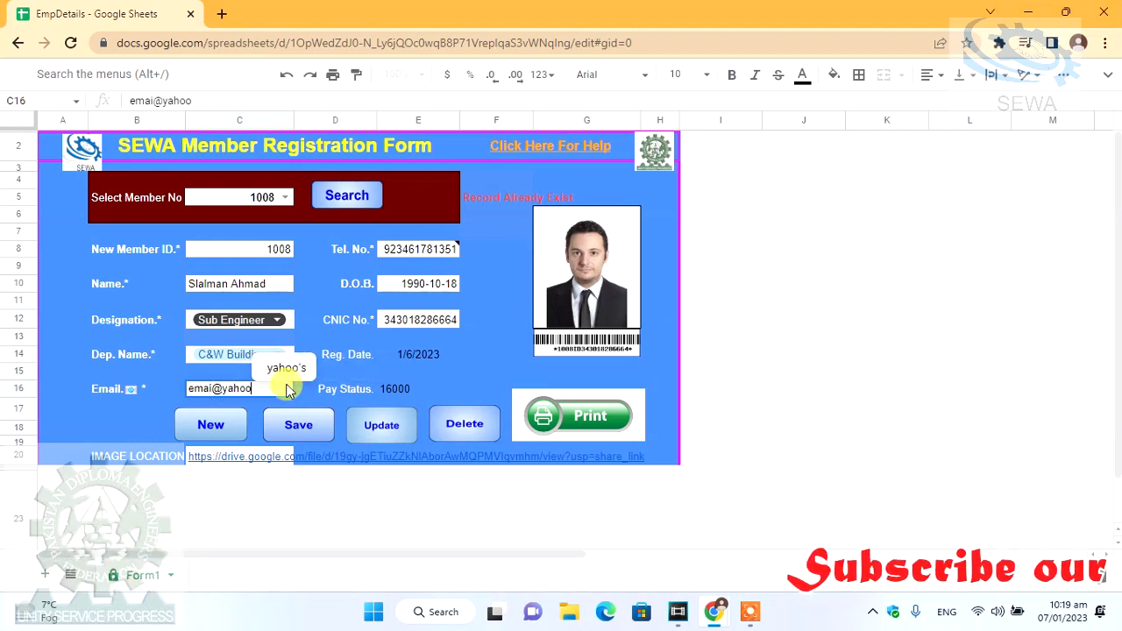
type(".com")
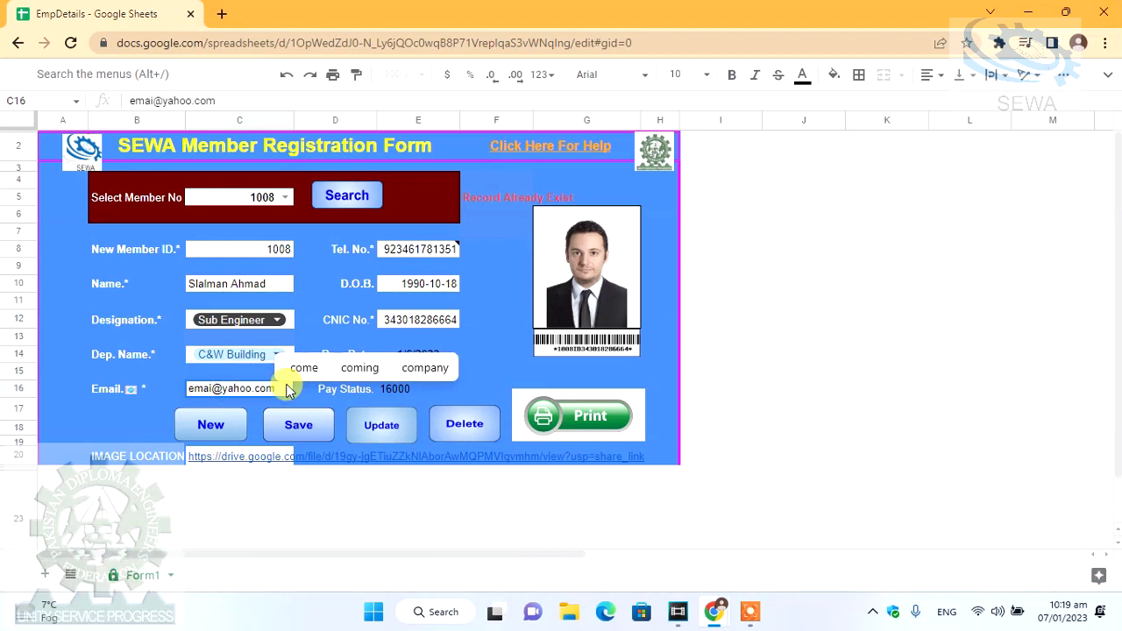
key("Return")
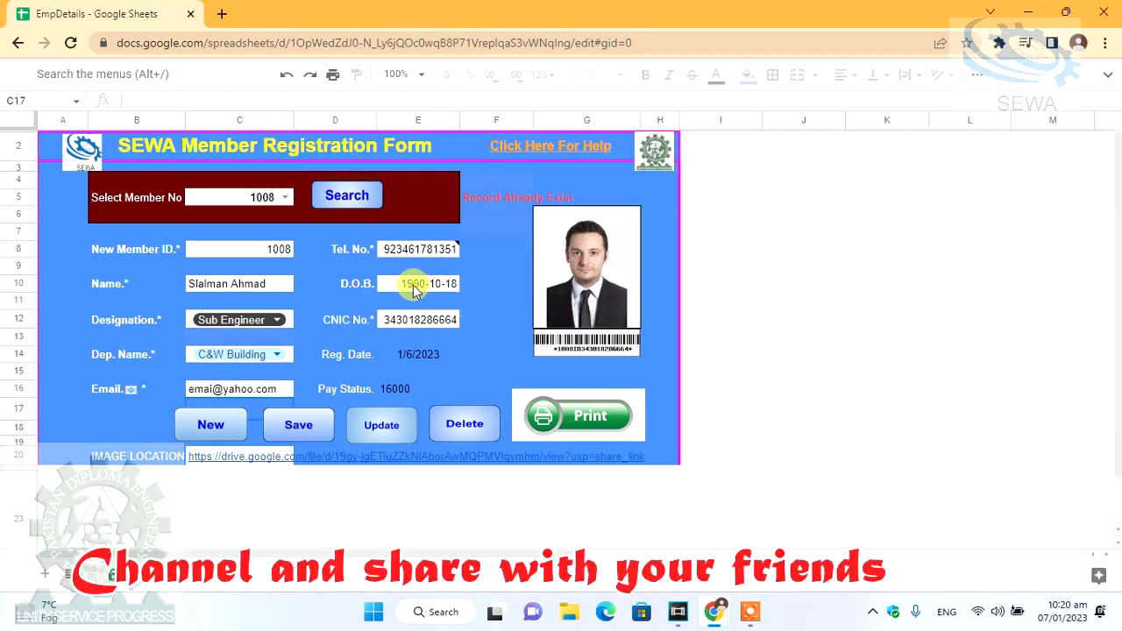
double_click(416, 322)
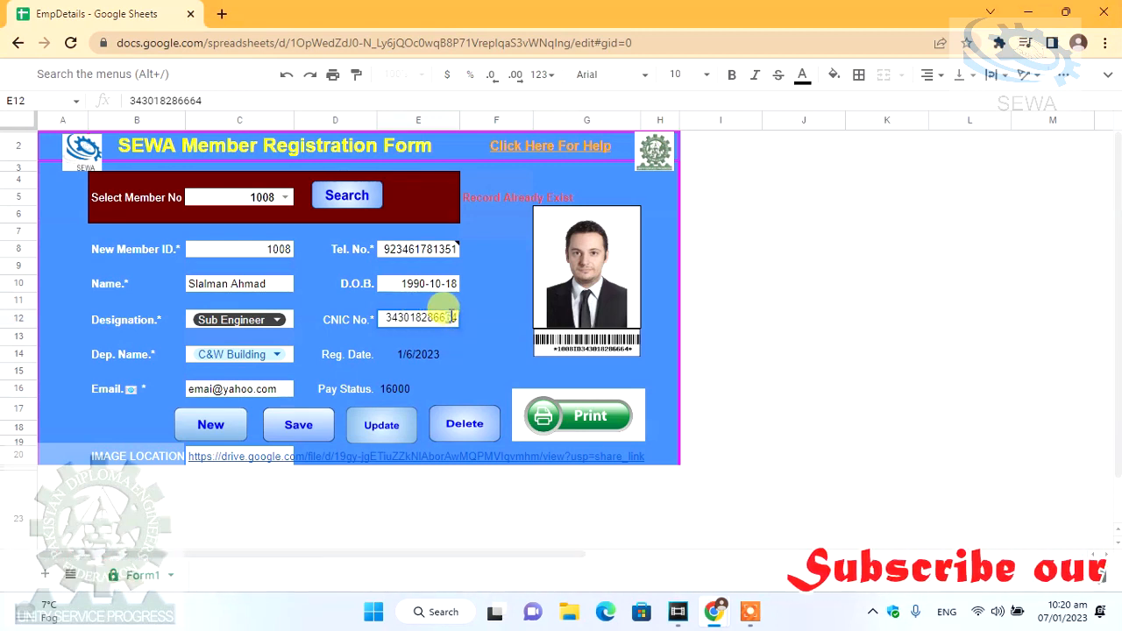
key("Return")
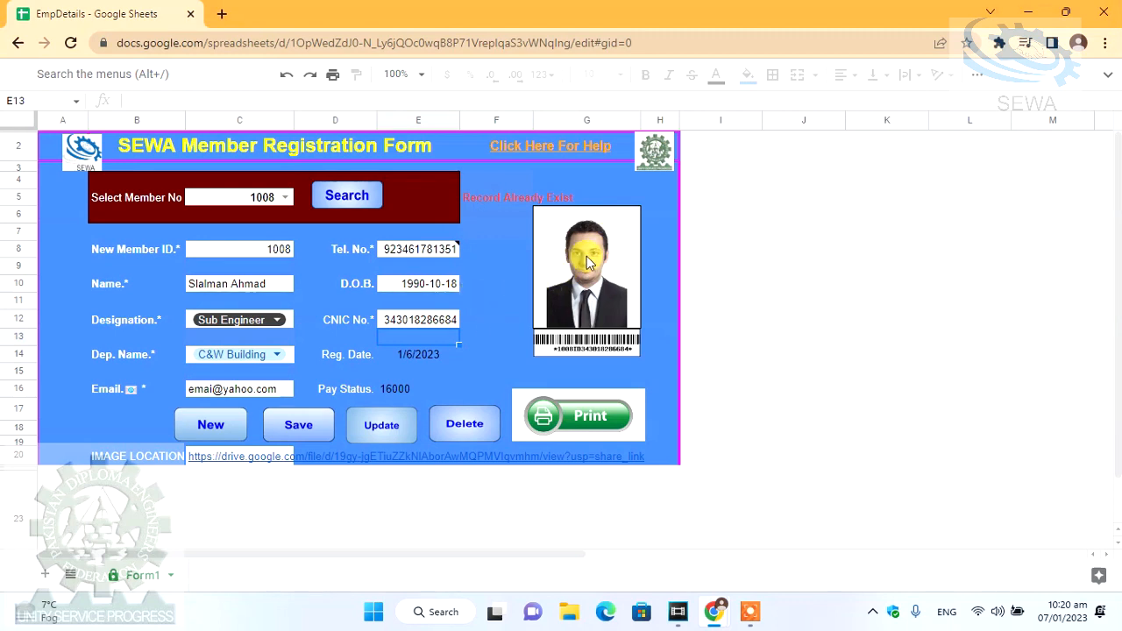
- Delete the photo link in C20 and open a new browser tab
left_click(235, 463)
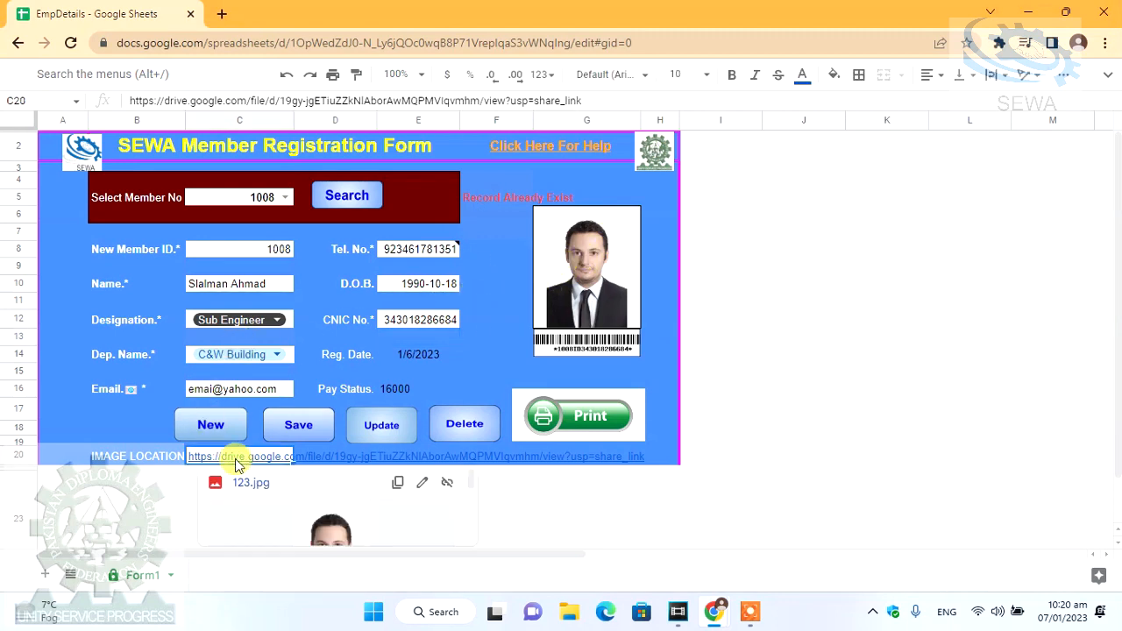
key("Delete")
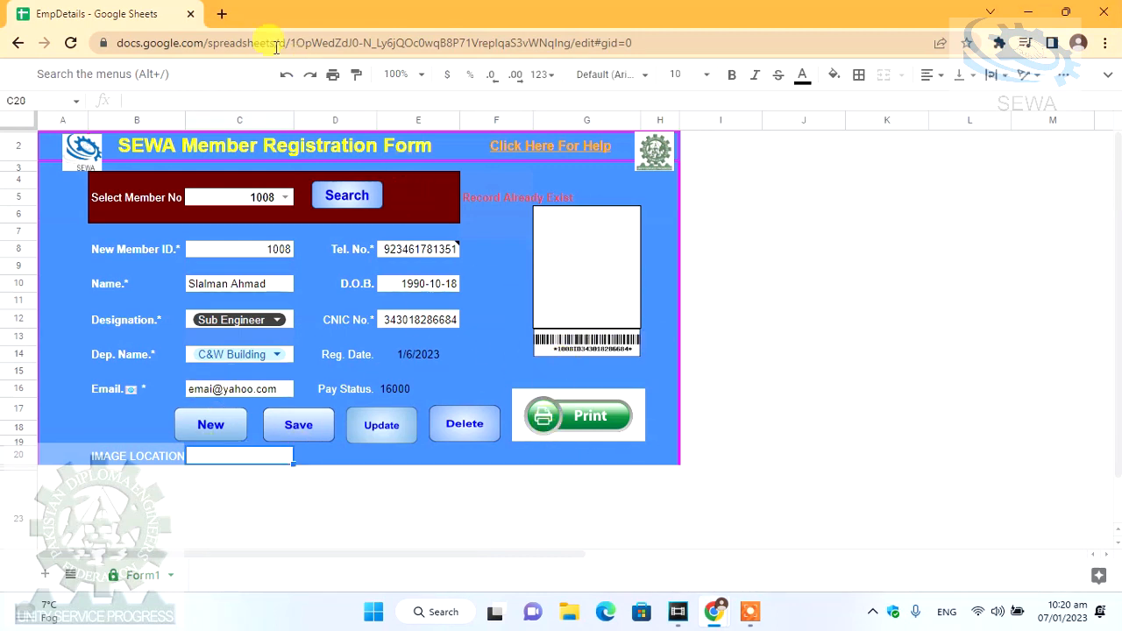
left_click(220, 14)
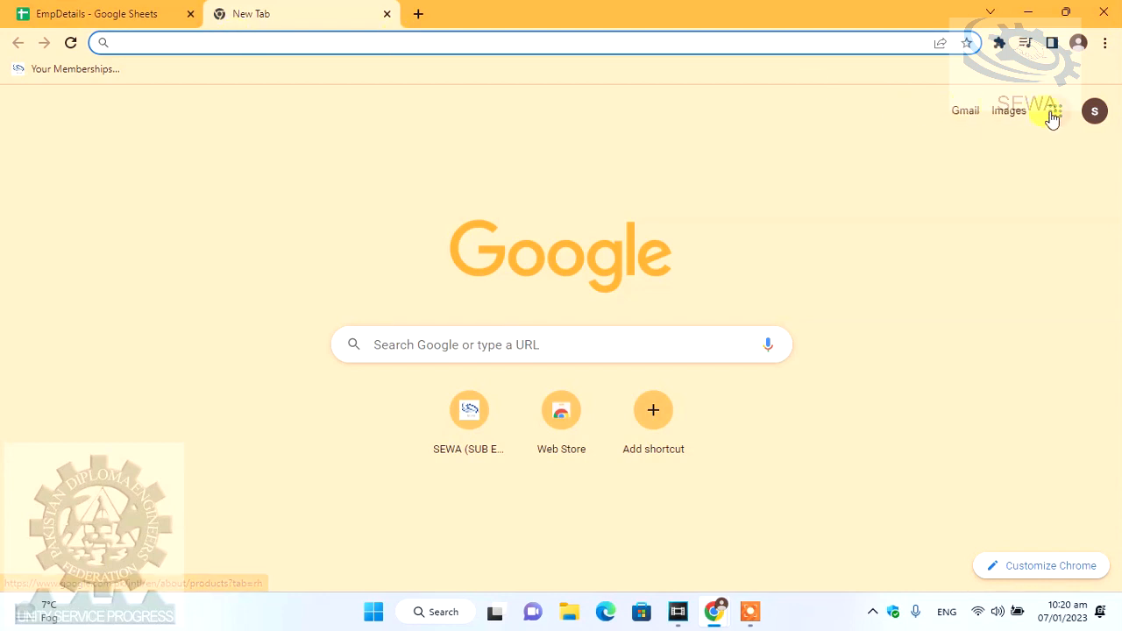
- Search Google for 'passport size picture' and switch to the image results
type("google")
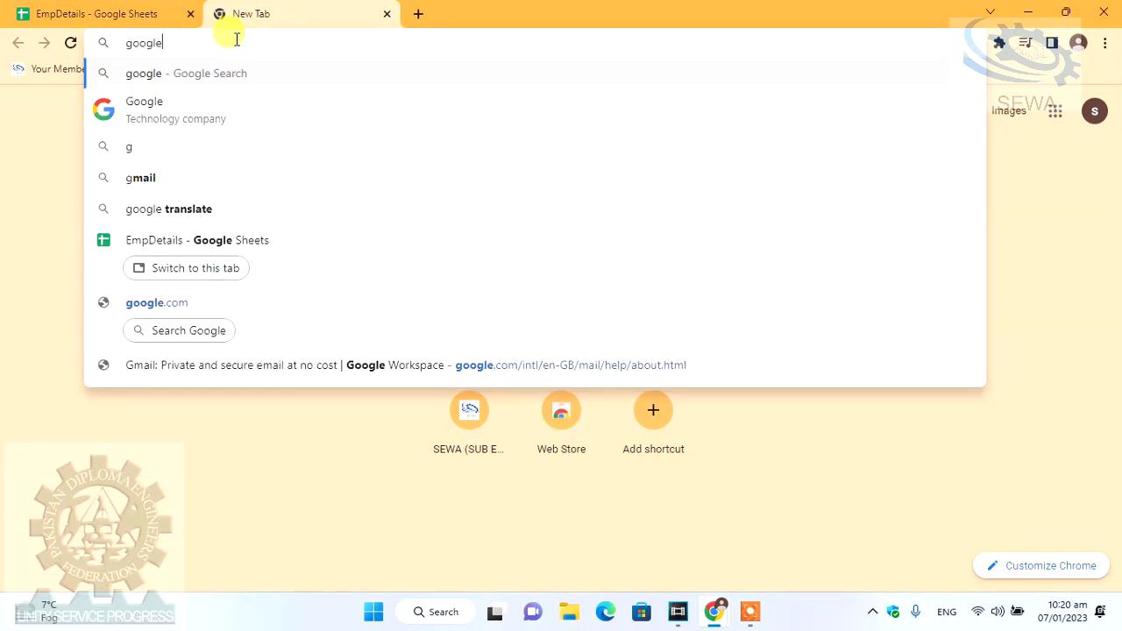
key("Return")
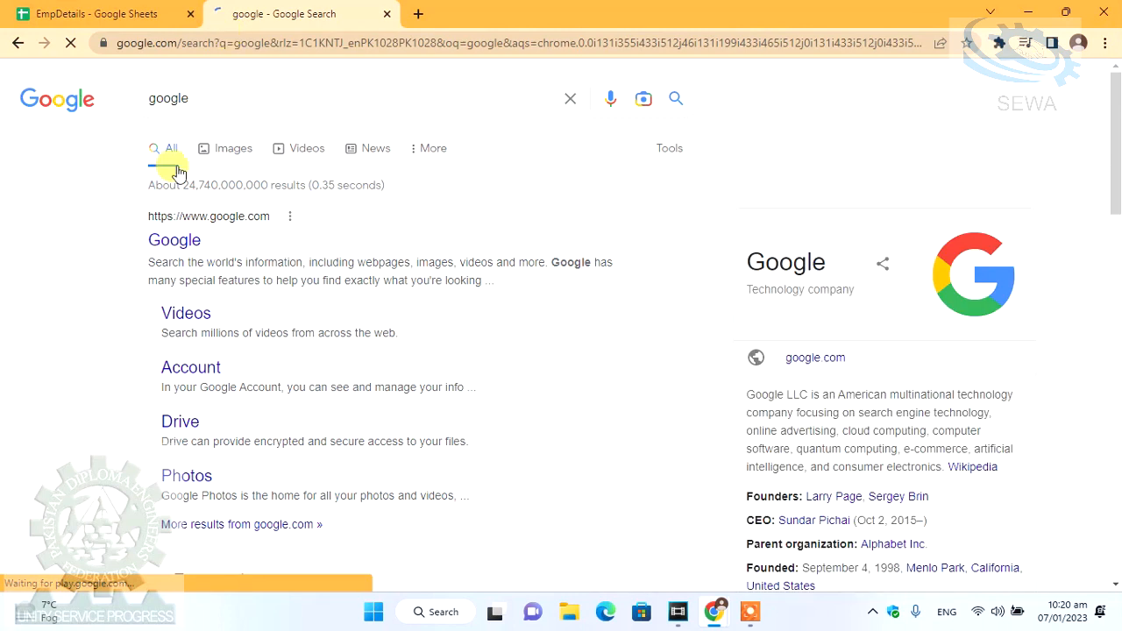
left_click(181, 240)
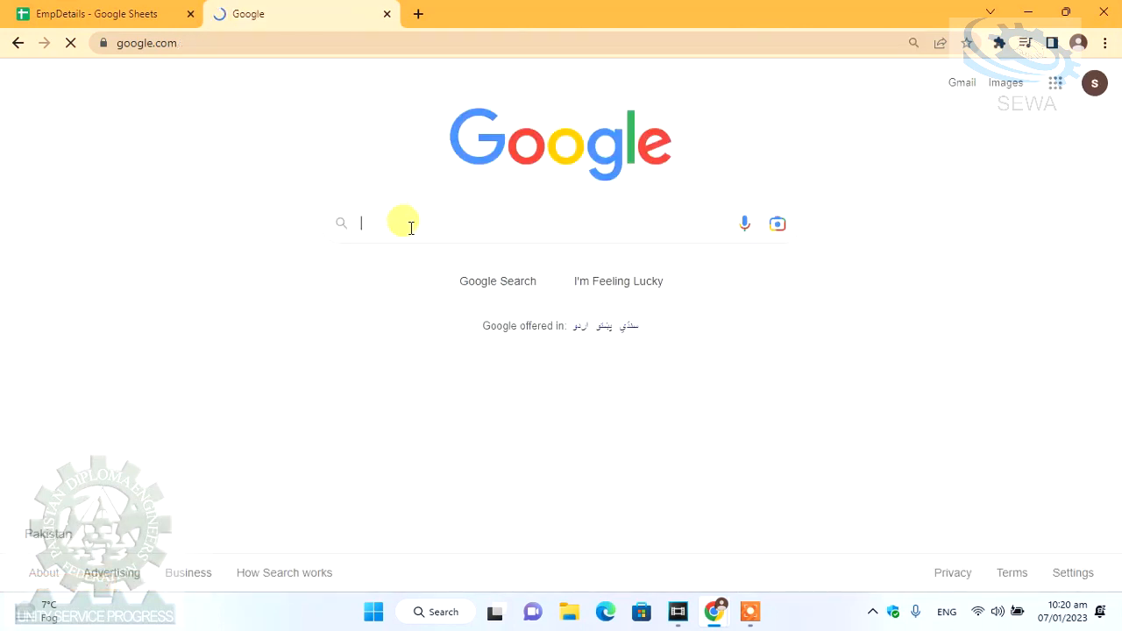
type("passp")
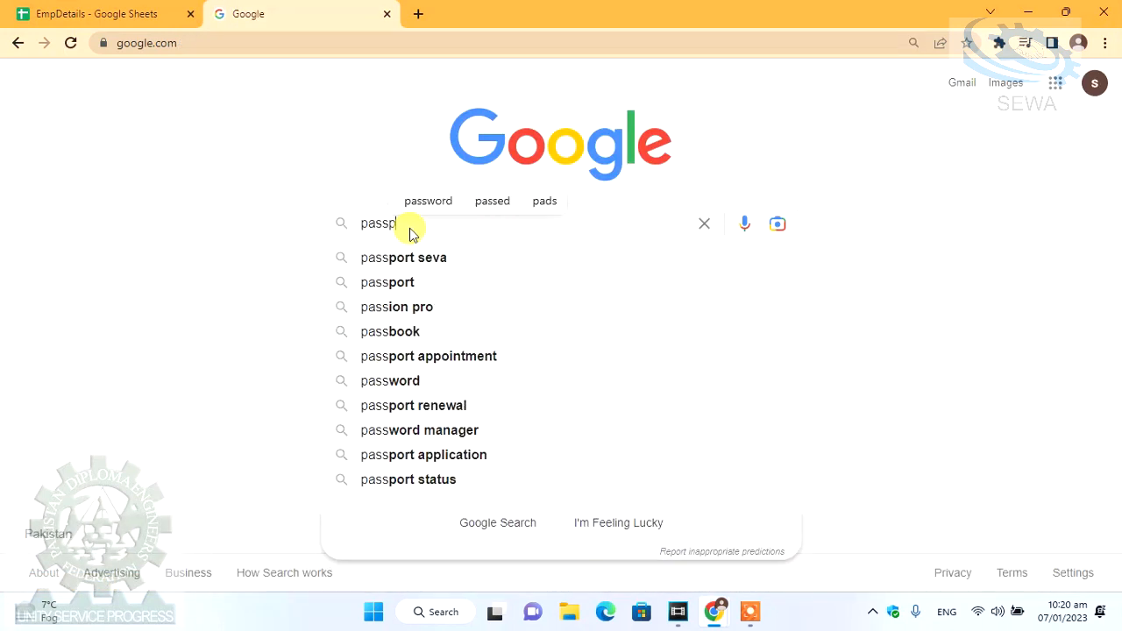
type("ort siz")
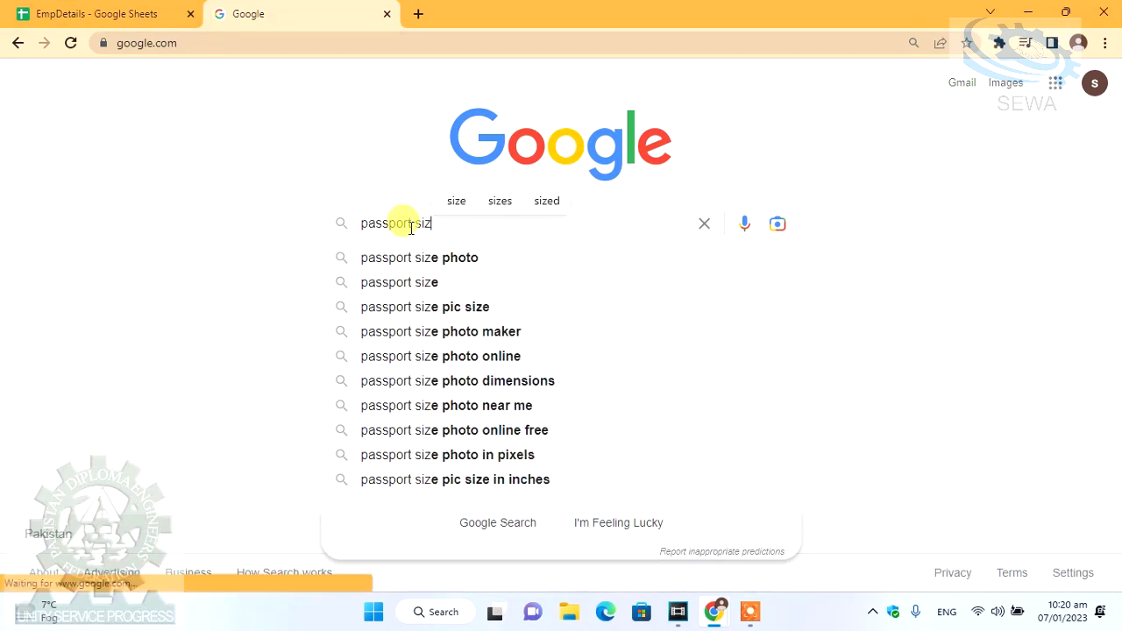
type("e picture")
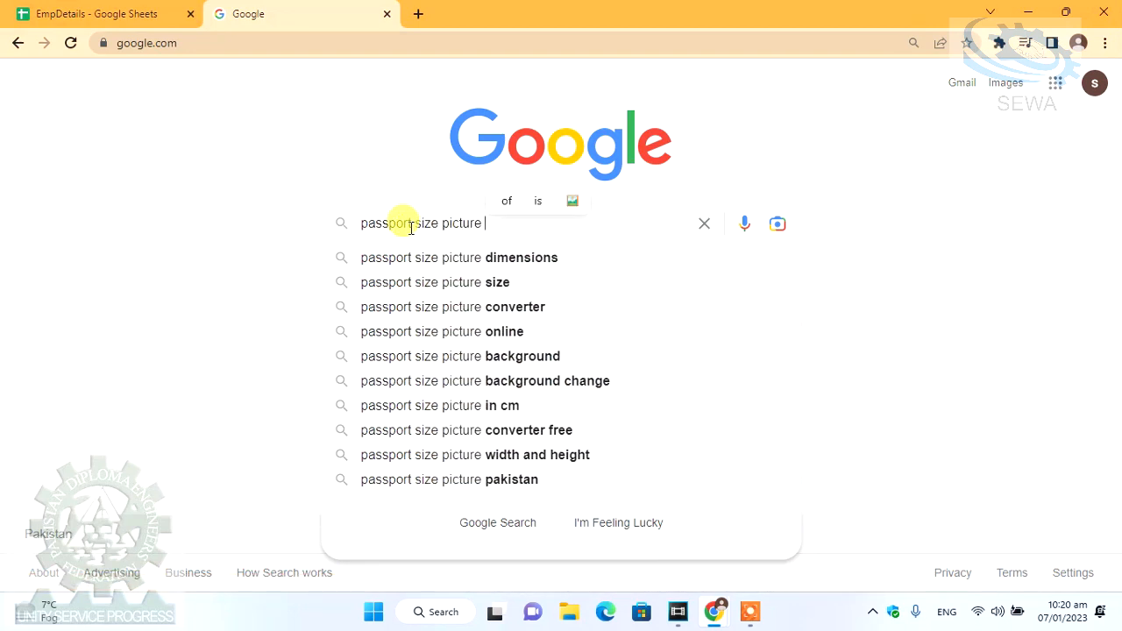
key("Return")
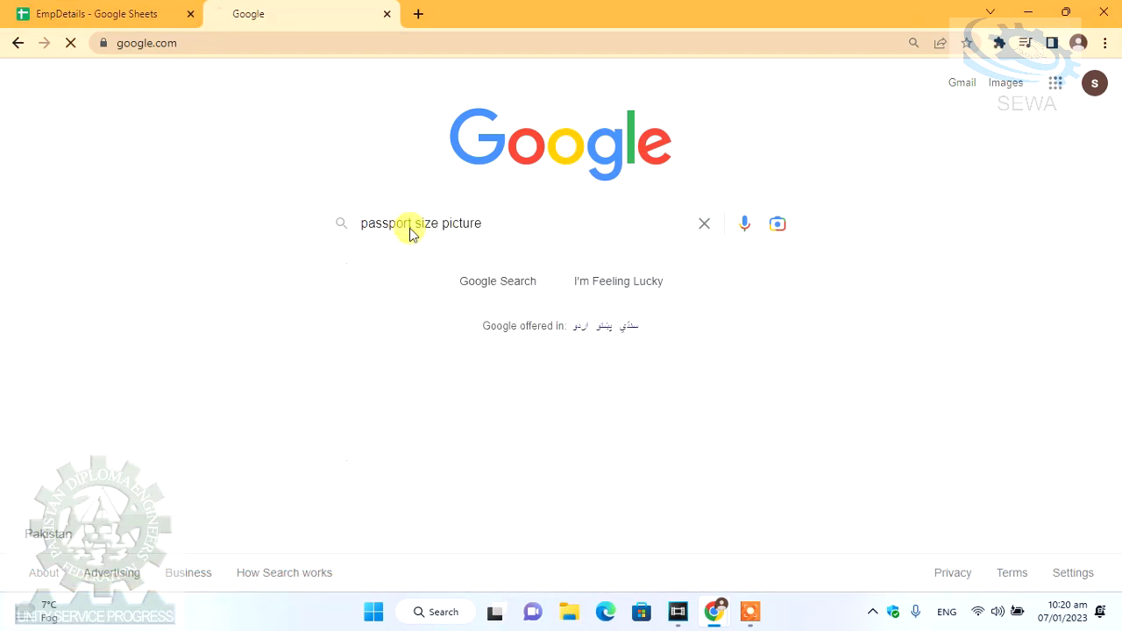
scroll(377, 219, "down", 2)
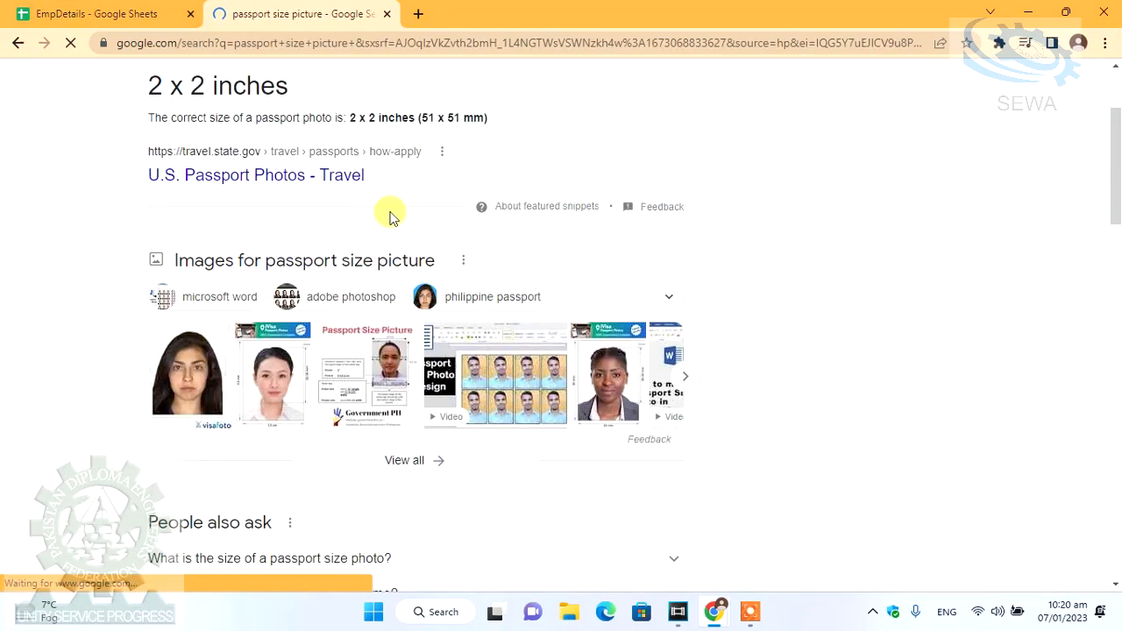
scroll(392, 211, "down", 4)
scroll(386, 210, "up", 4)
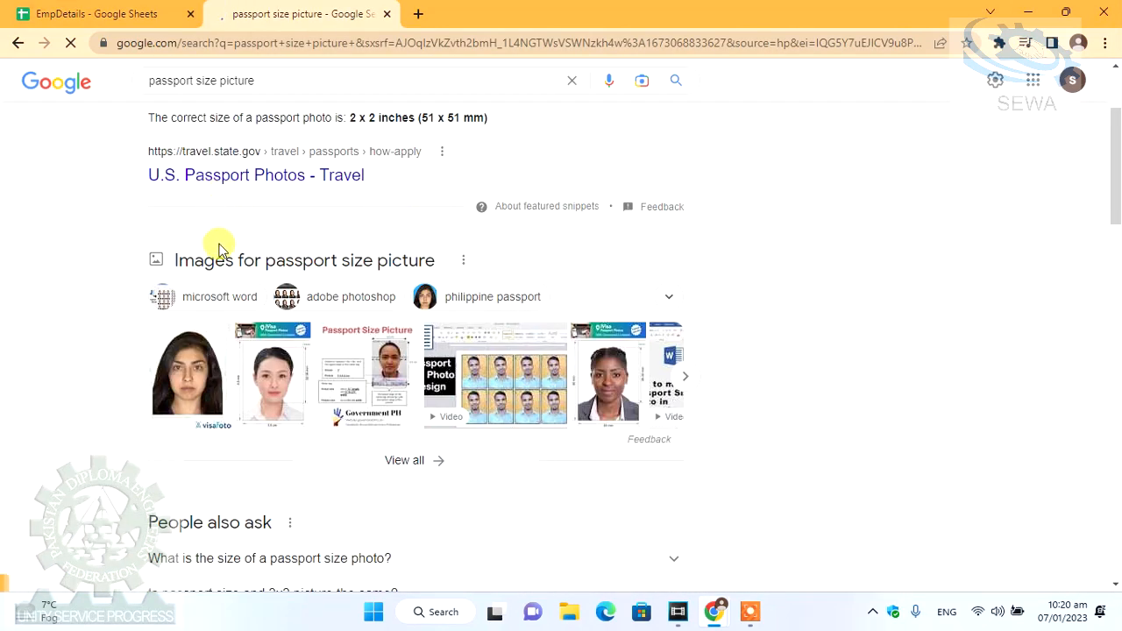
scroll(220, 250, "up", 2)
left_click(233, 156)
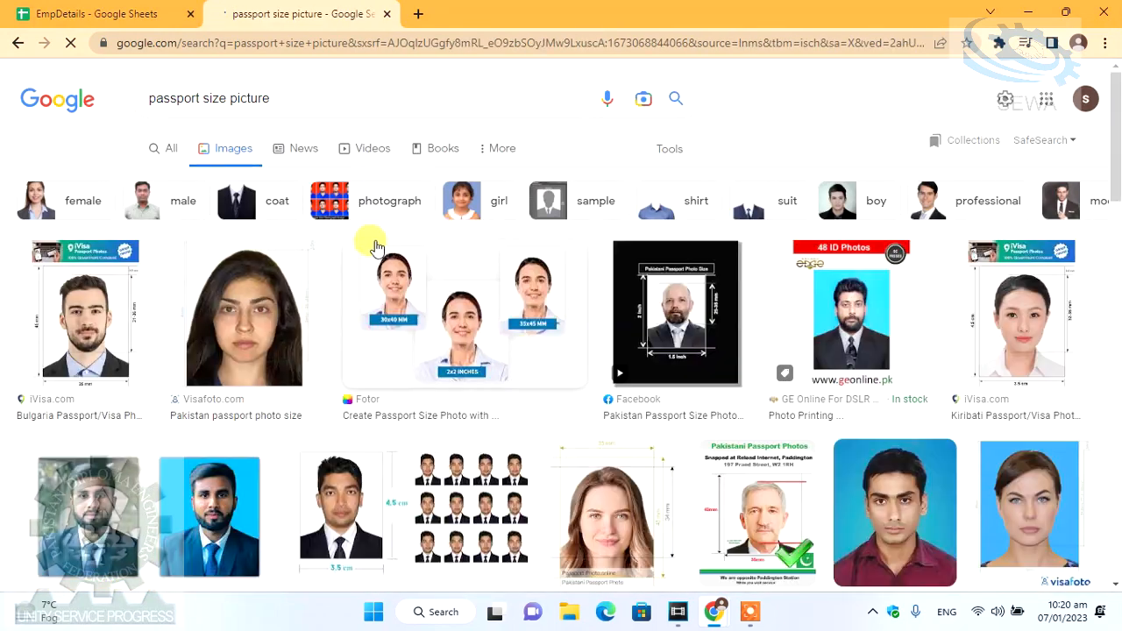
- Save the Wikimedia Commons passport photo to the Desktop, close the tab, and minimise Chrome
scroll(377, 239, "down", 1)
scroll(378, 235, "down", 1)
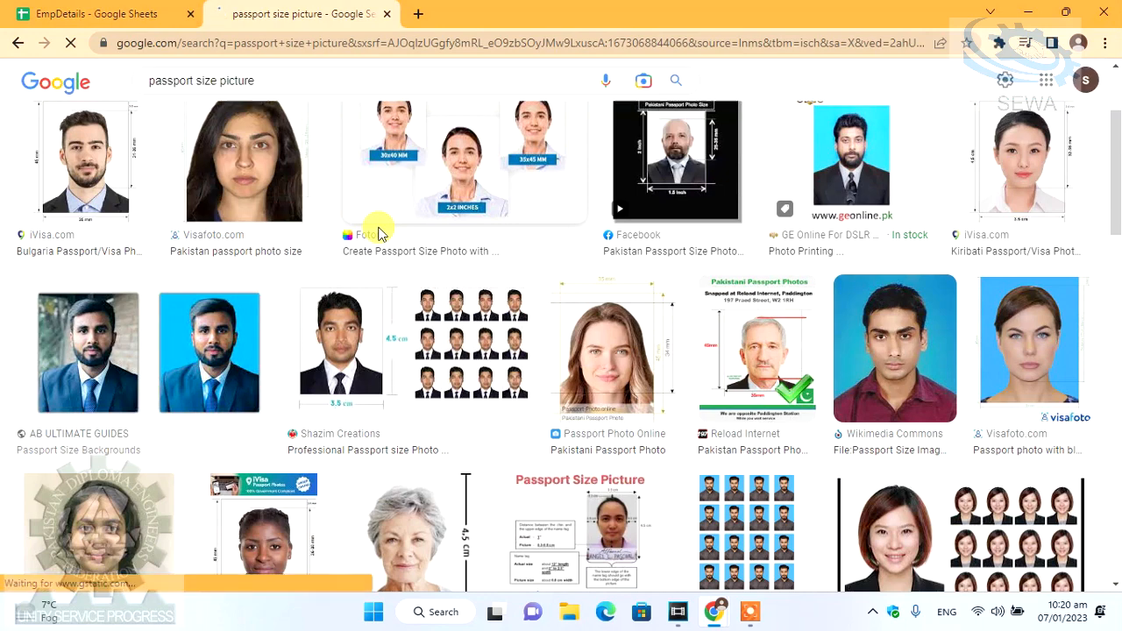
scroll(379, 233, "down", 2)
scroll(379, 235, "up", 3)
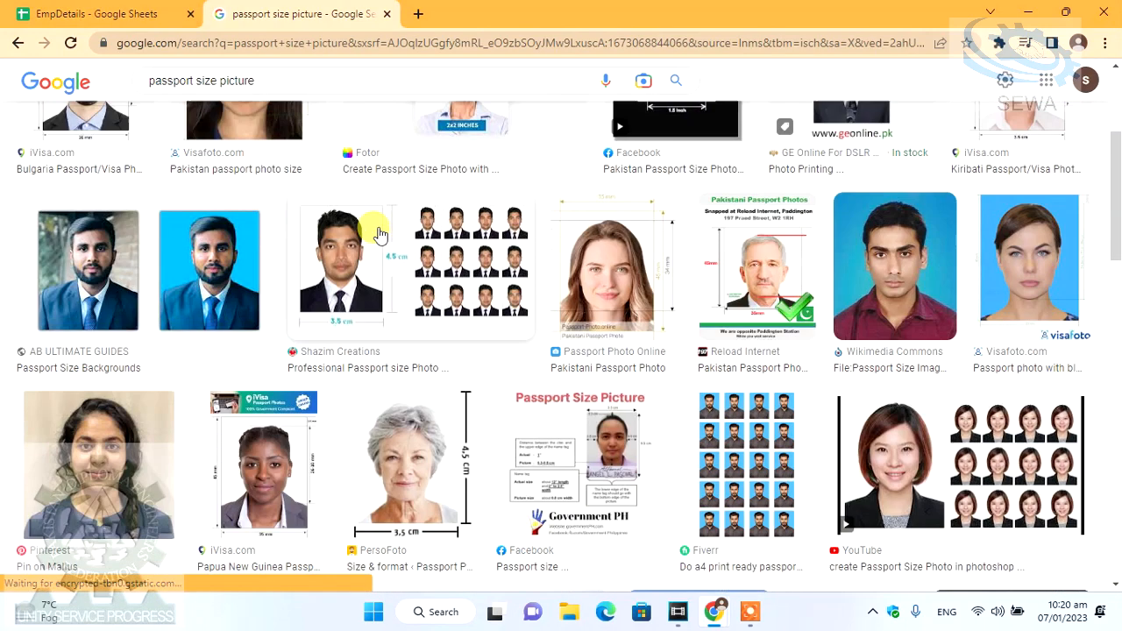
scroll(833, 278, "up", 1)
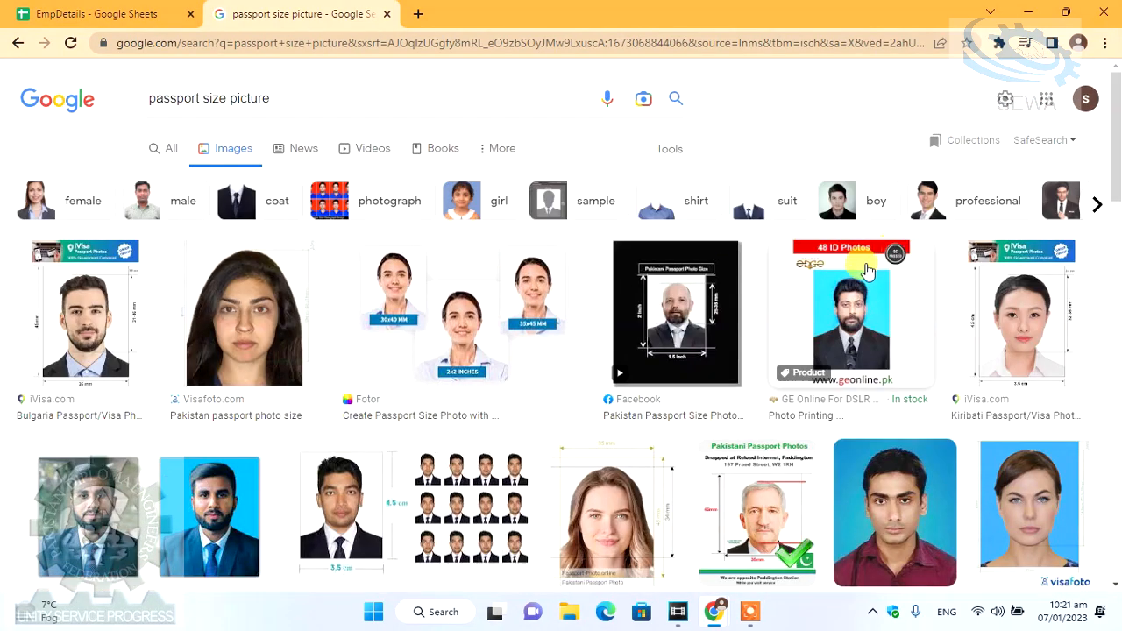
scroll(897, 359, "down", 1)
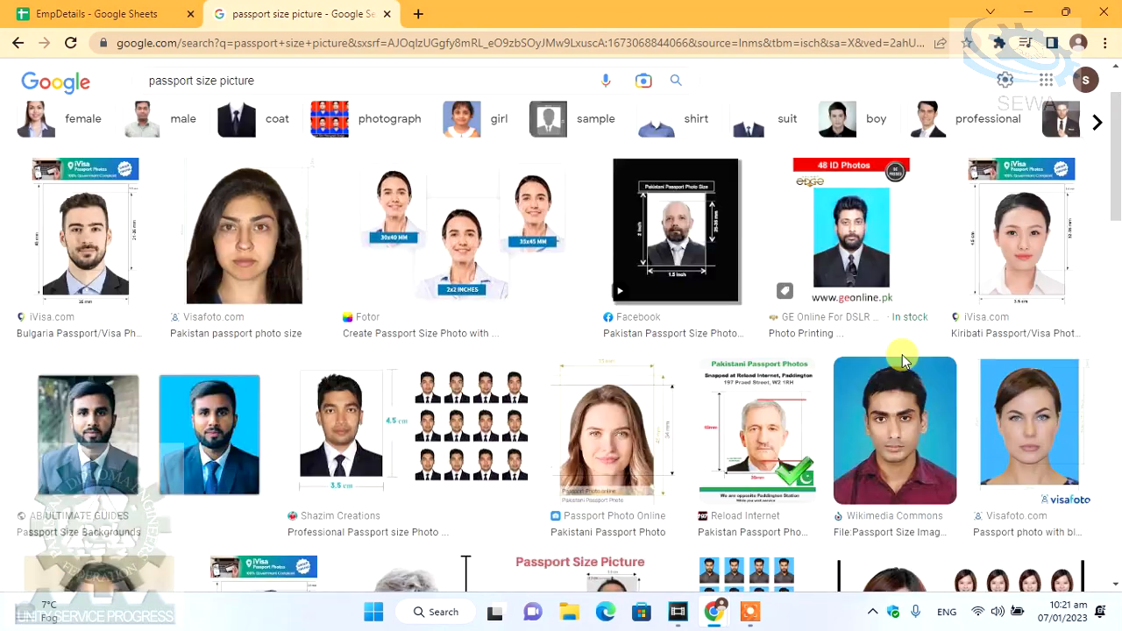
left_click(928, 424)
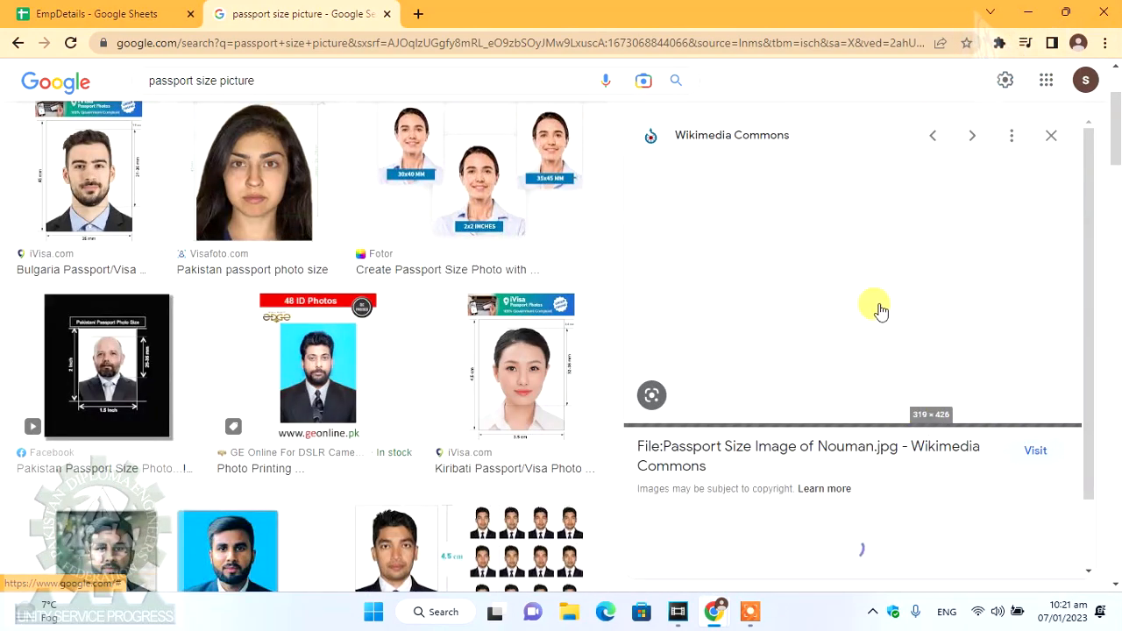
right_click(855, 255)
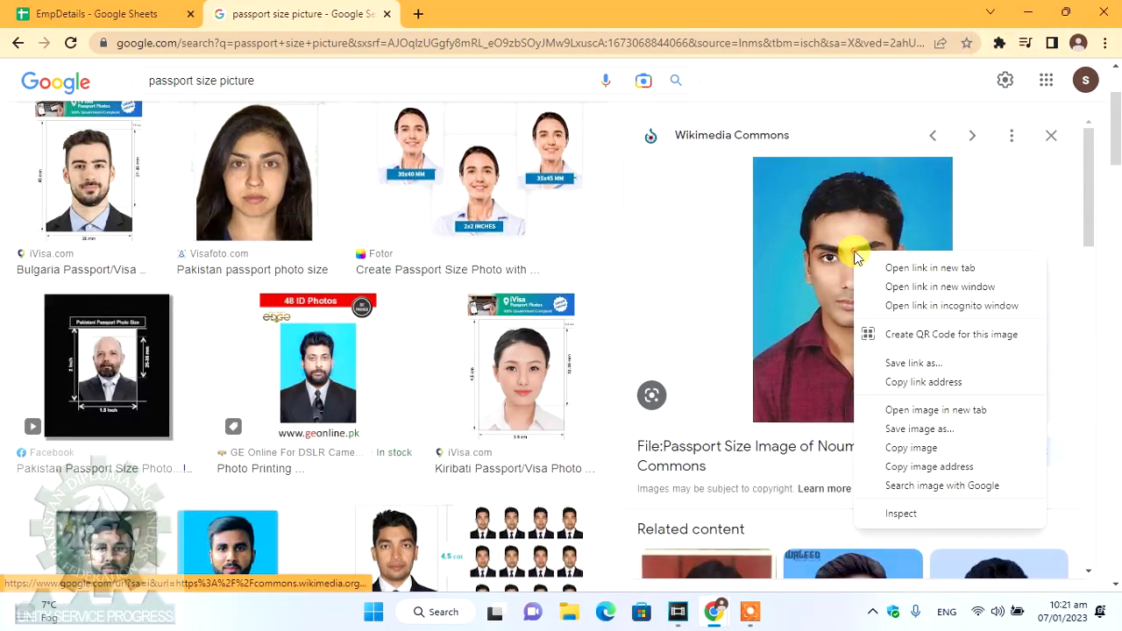
left_click(926, 447)
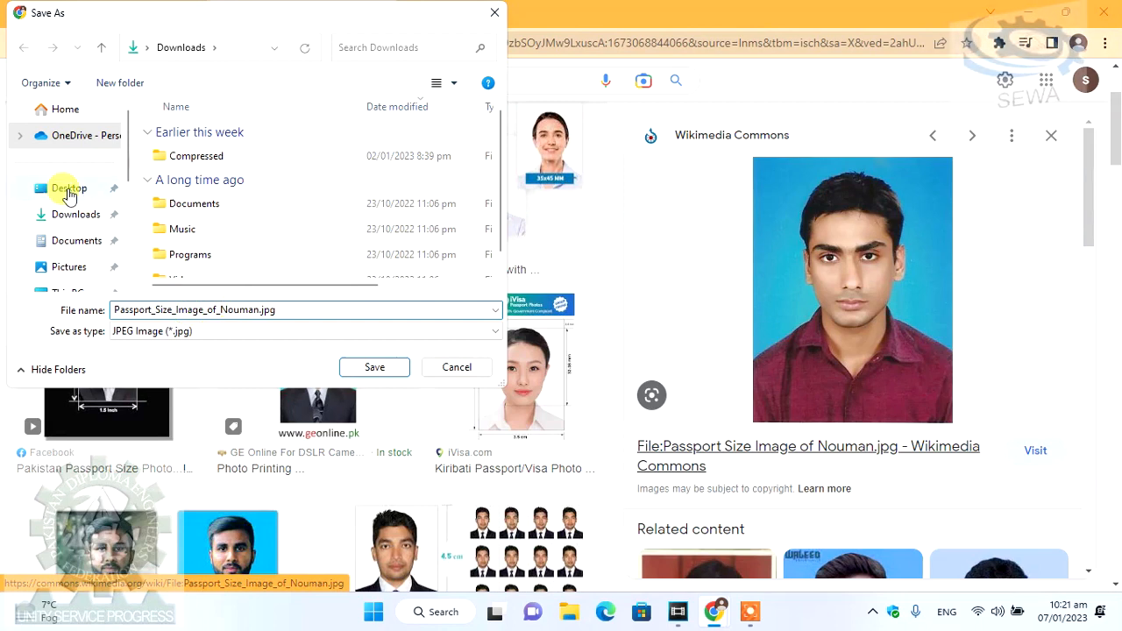
left_click(69, 189)
left_click(374, 367)
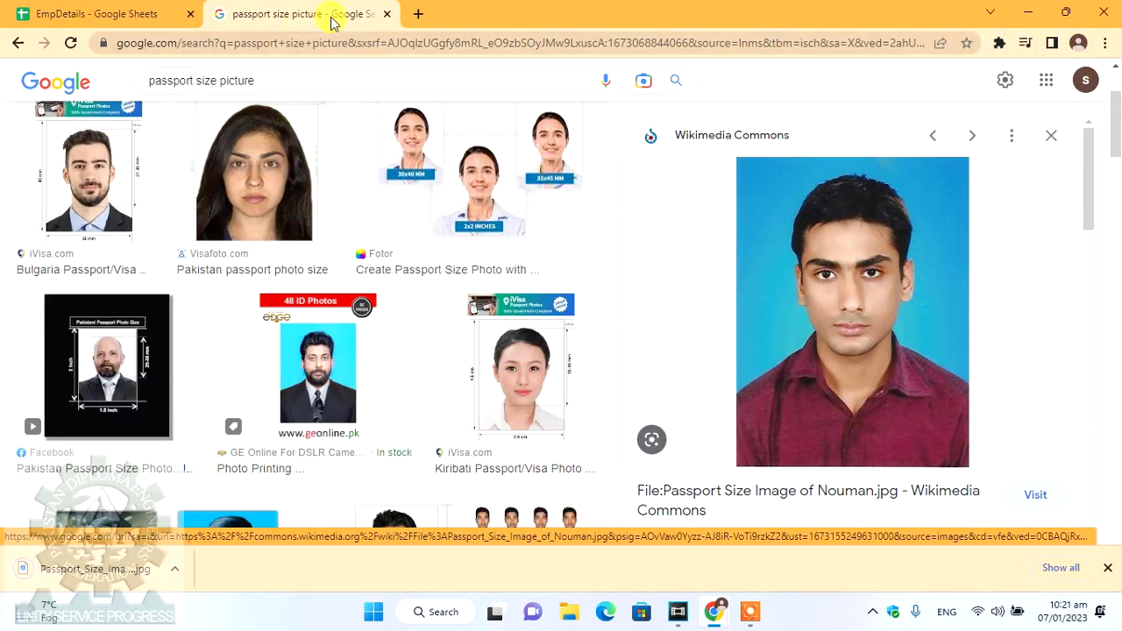
middle_click(331, 23)
left_click(1017, 15)
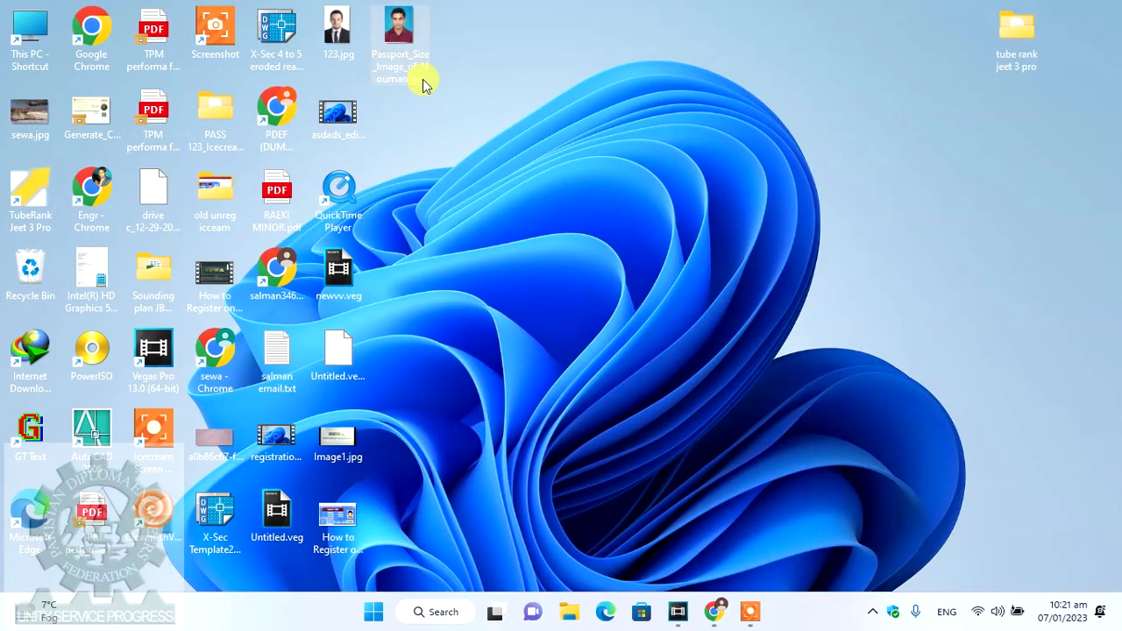
- Refresh the desktop to show the saved photo, then return to the EmpDetails sheet
right_click(515, 103)
left_click(556, 173)
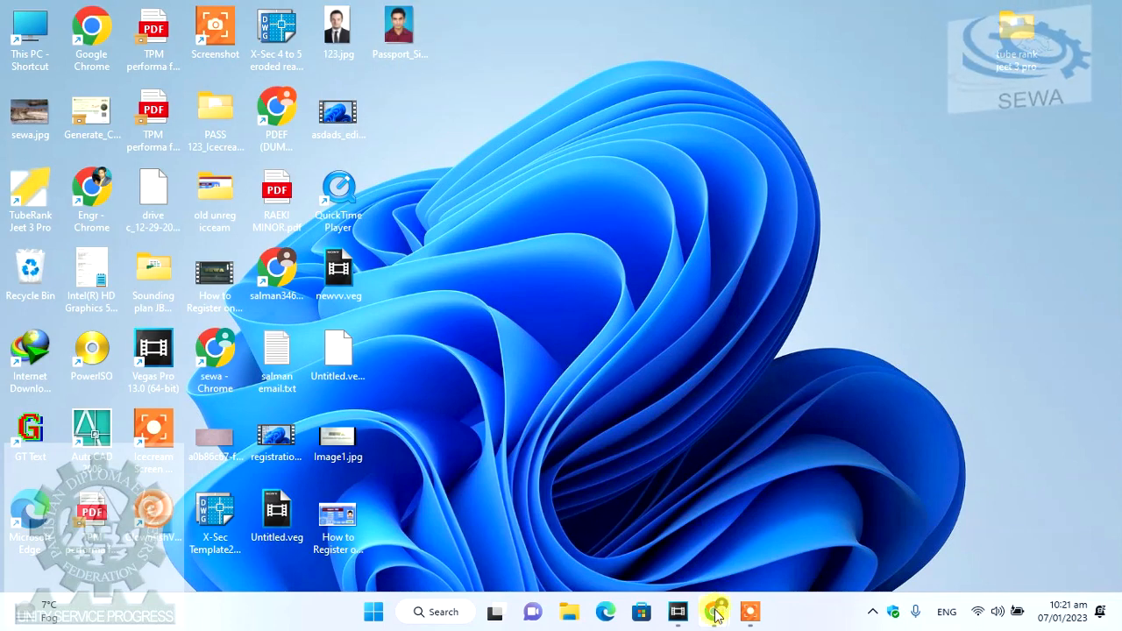
mouse_move(717, 621)
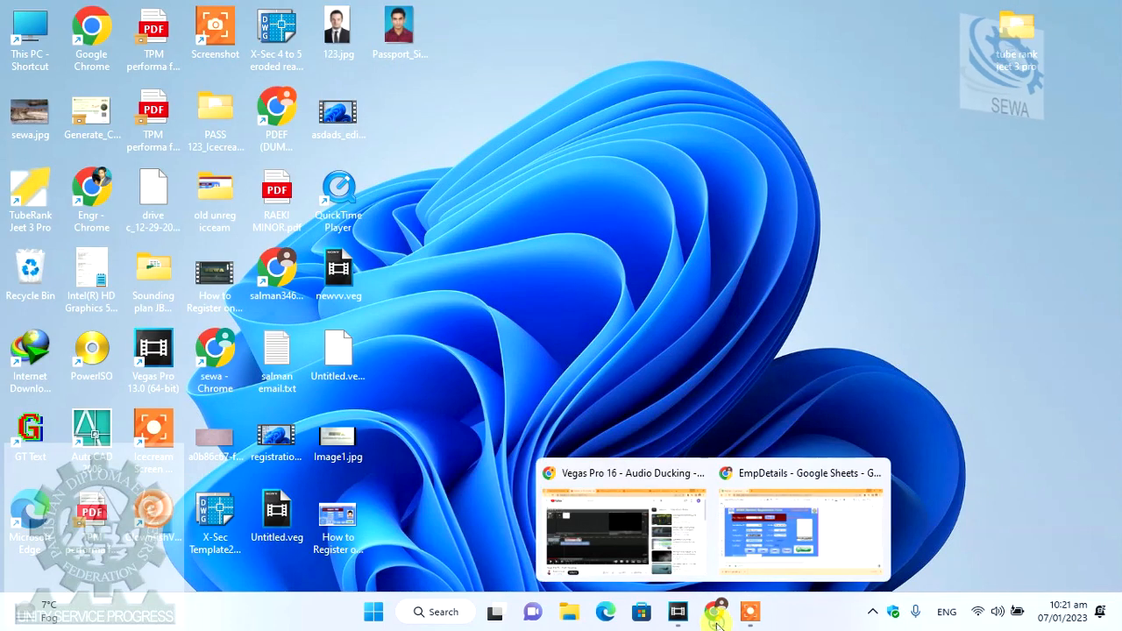
left_click(770, 553)
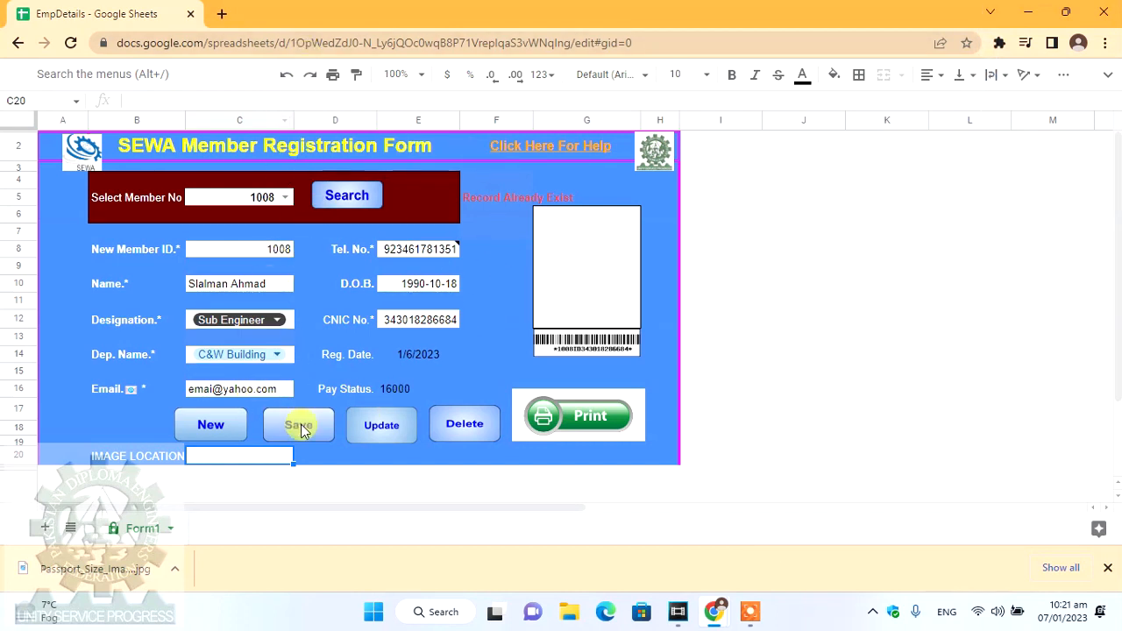
left_click(222, 14)
- Open Google Drive from the Google apps list
left_click(224, 44)
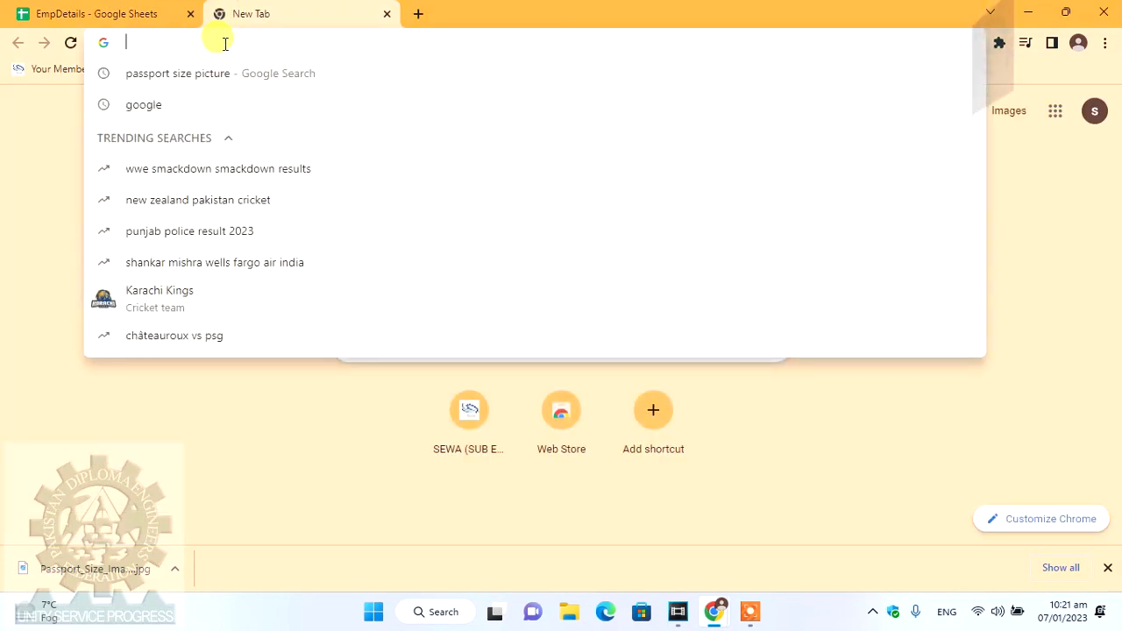
left_click(1056, 114)
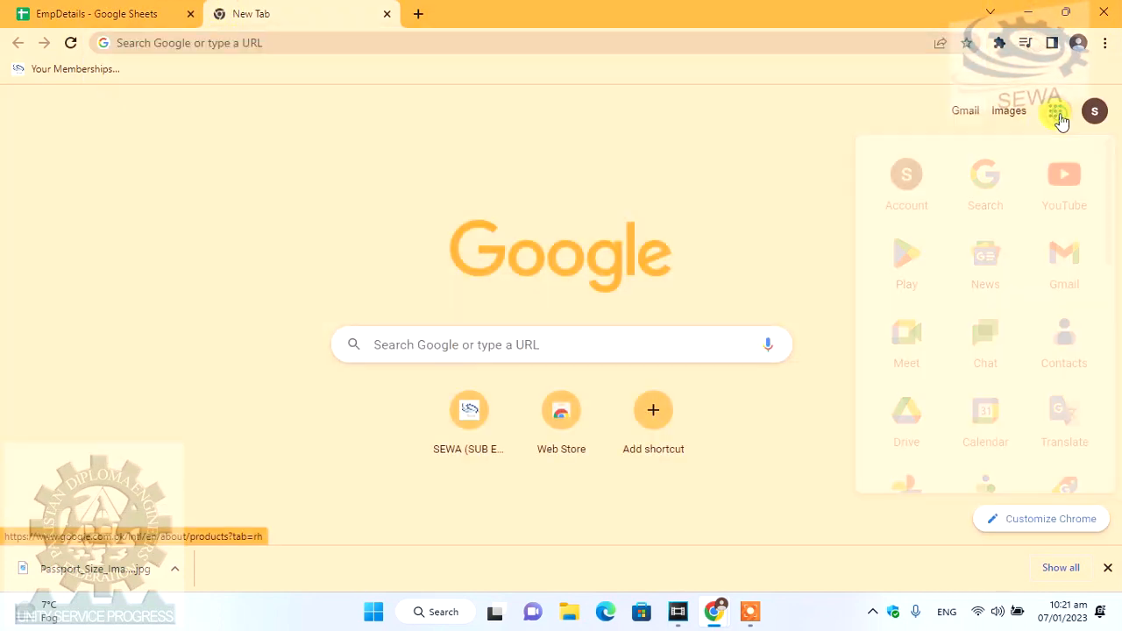
left_click(912, 422)
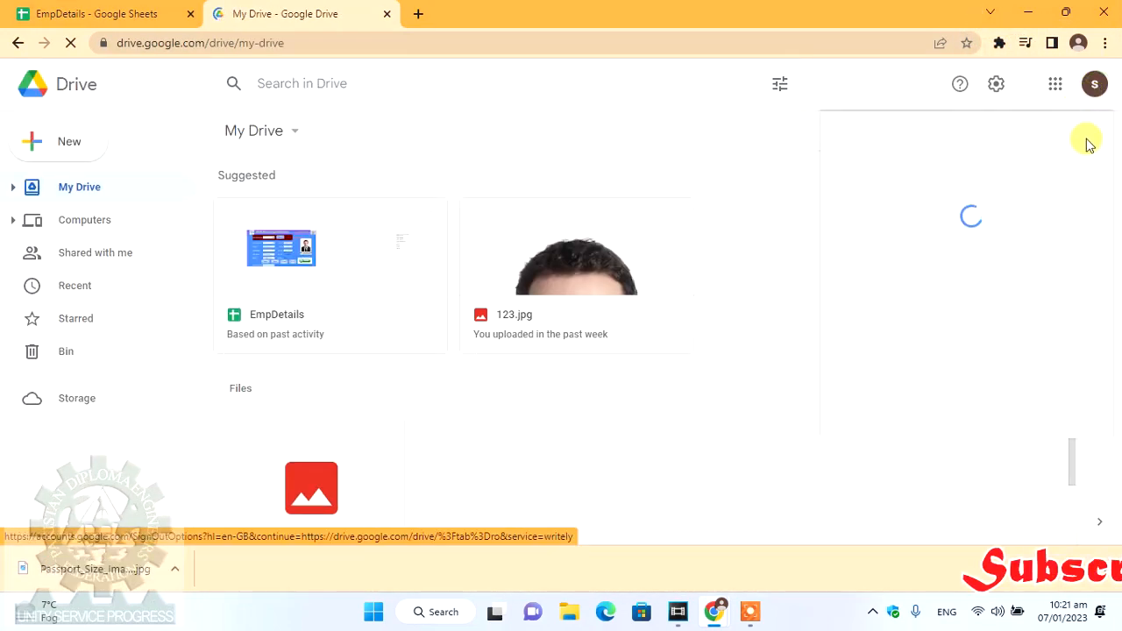
left_click(1057, 86)
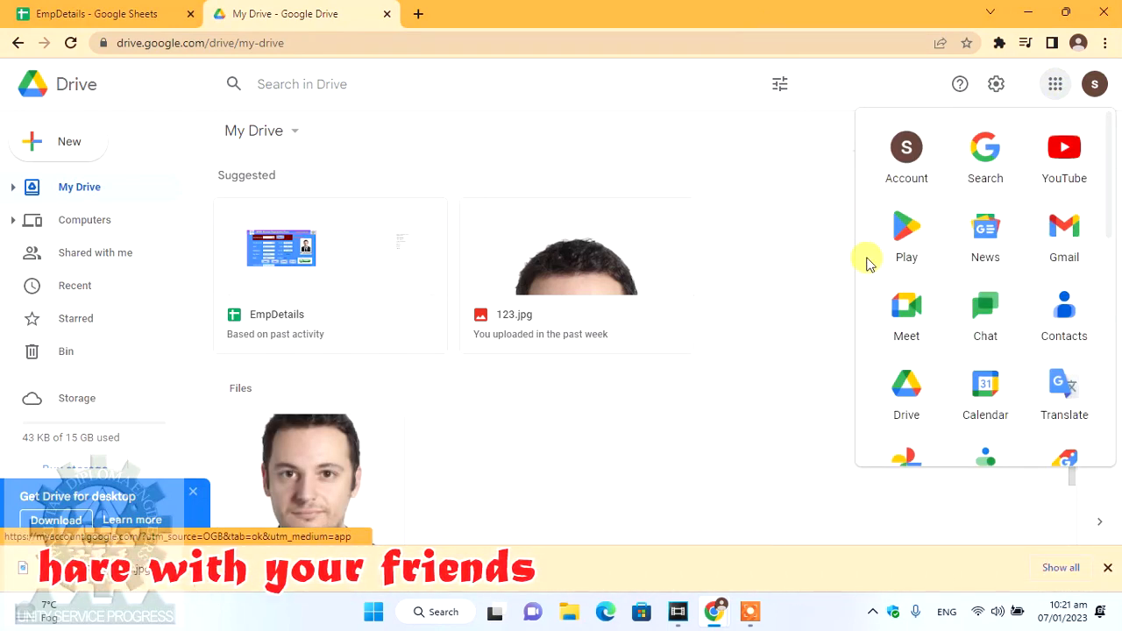
left_click(1055, 86)
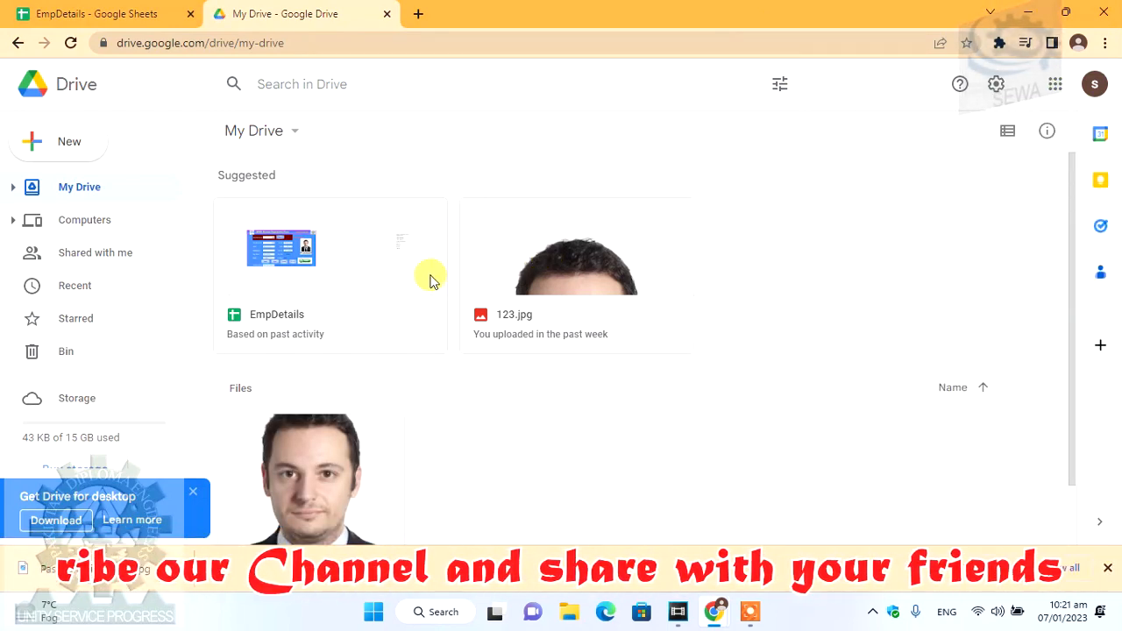
scroll(584, 363, "down", 1)
- Upload the saved passport-size photo JPG from the Desktop into My Drive
right_click(523, 415)
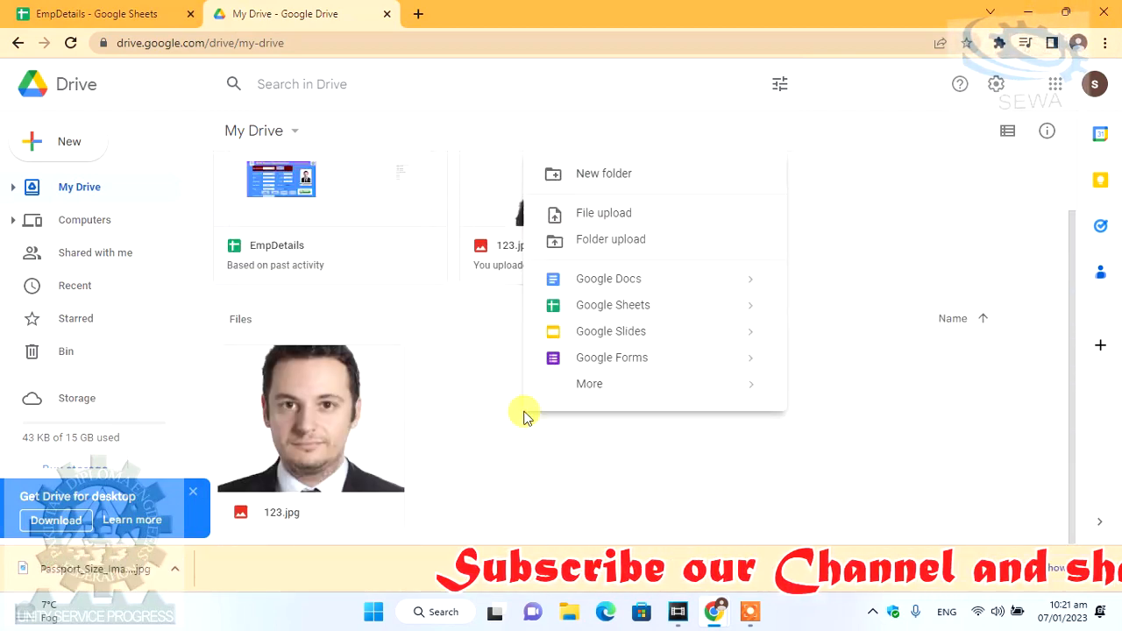
left_click(606, 216)
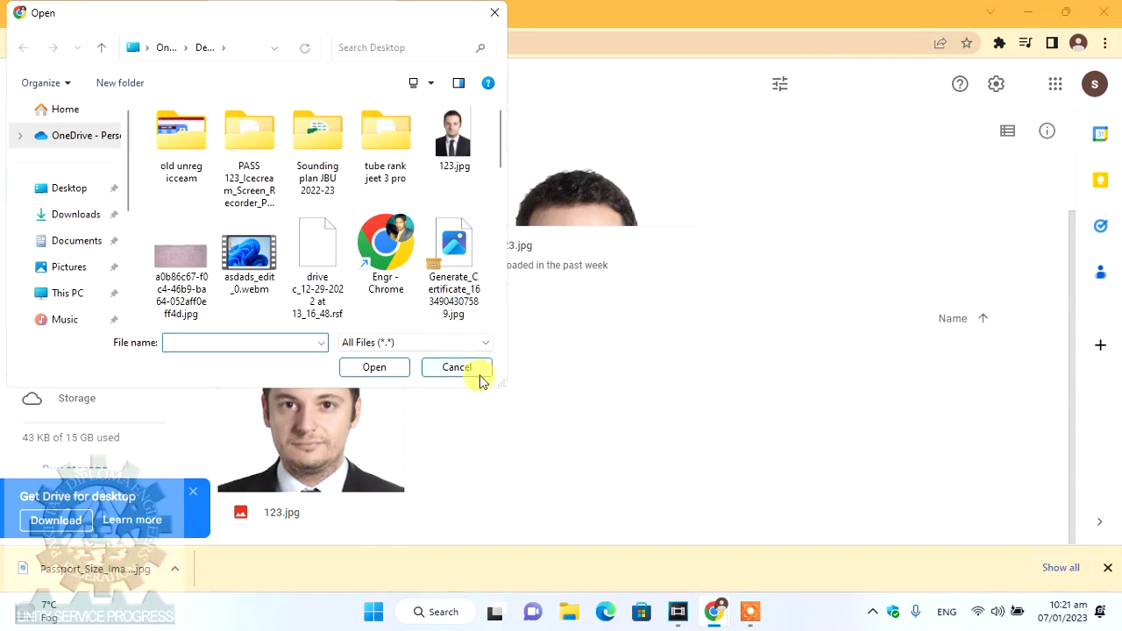
left_click(458, 367)
left_click(72, 153)
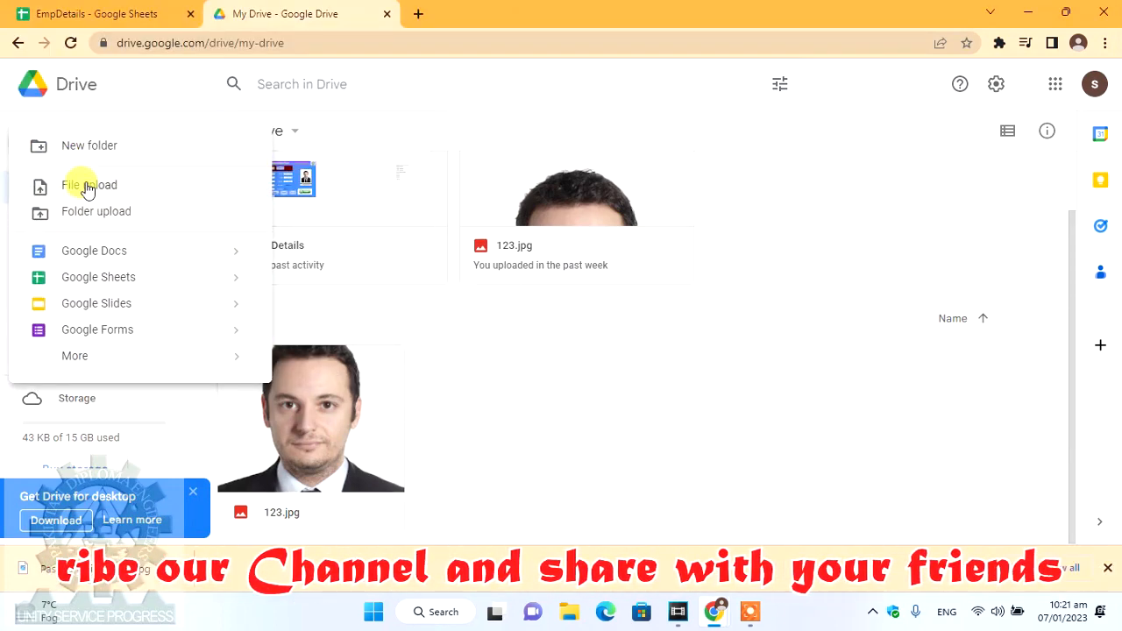
left_click(88, 187)
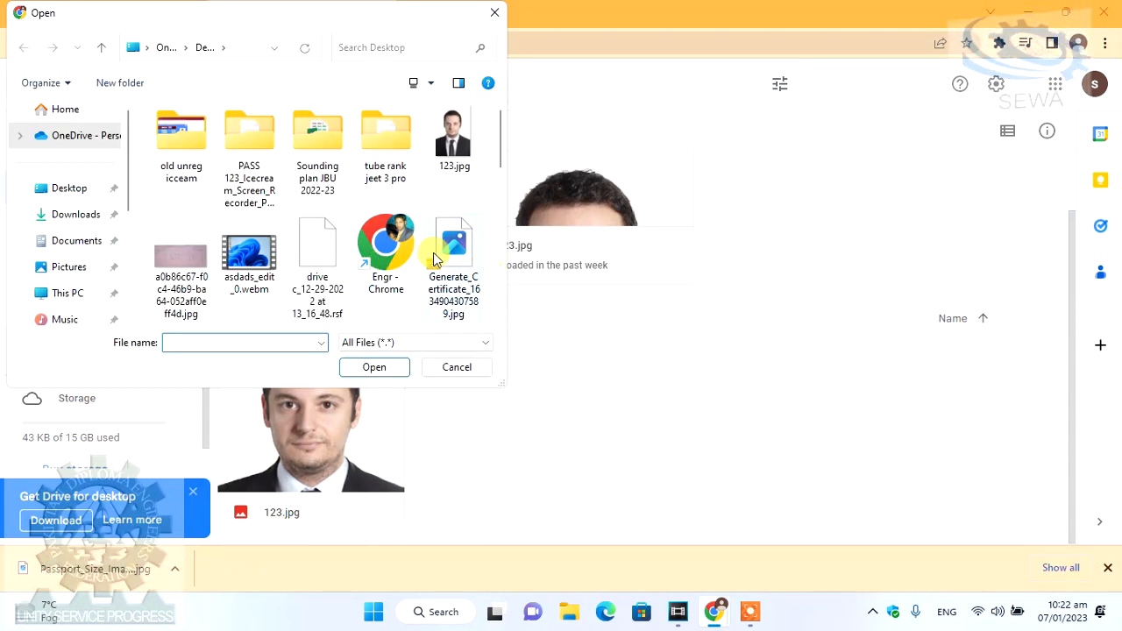
left_click(382, 244)
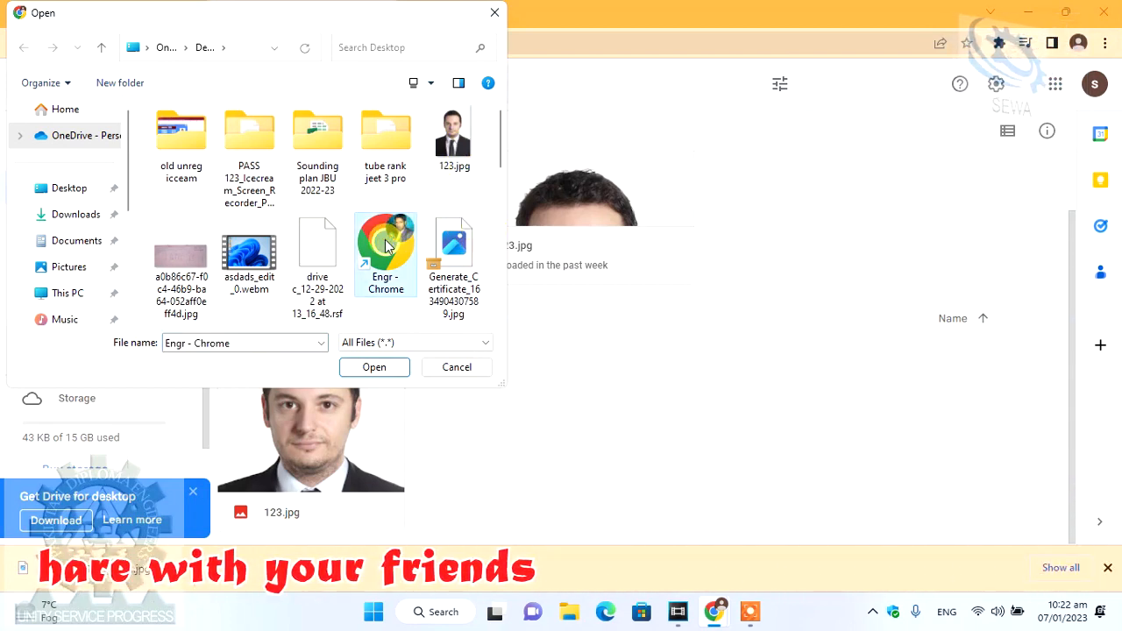
scroll(441, 281, "down", 2)
scroll(441, 263, "up", 3)
scroll(407, 281, "down", 4)
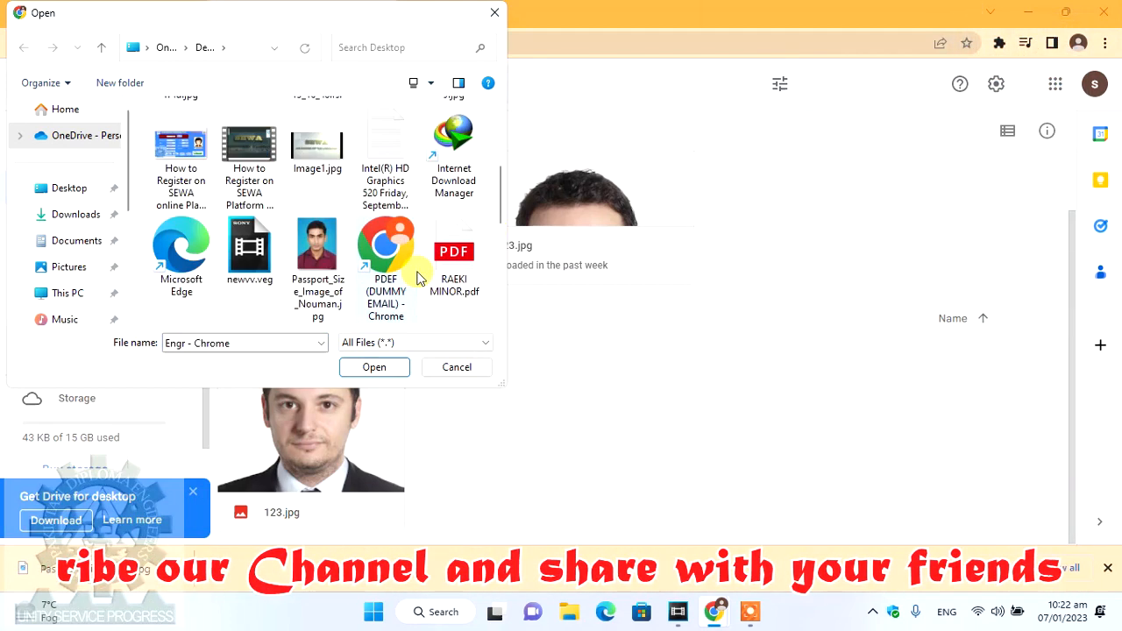
left_click(318, 162)
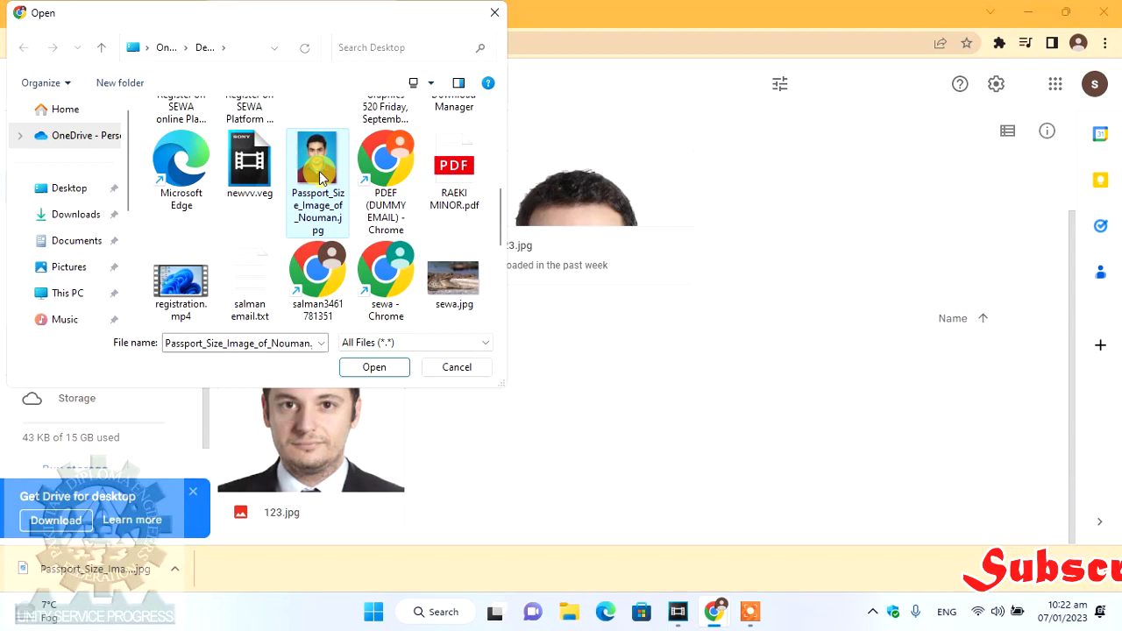
left_click(375, 368)
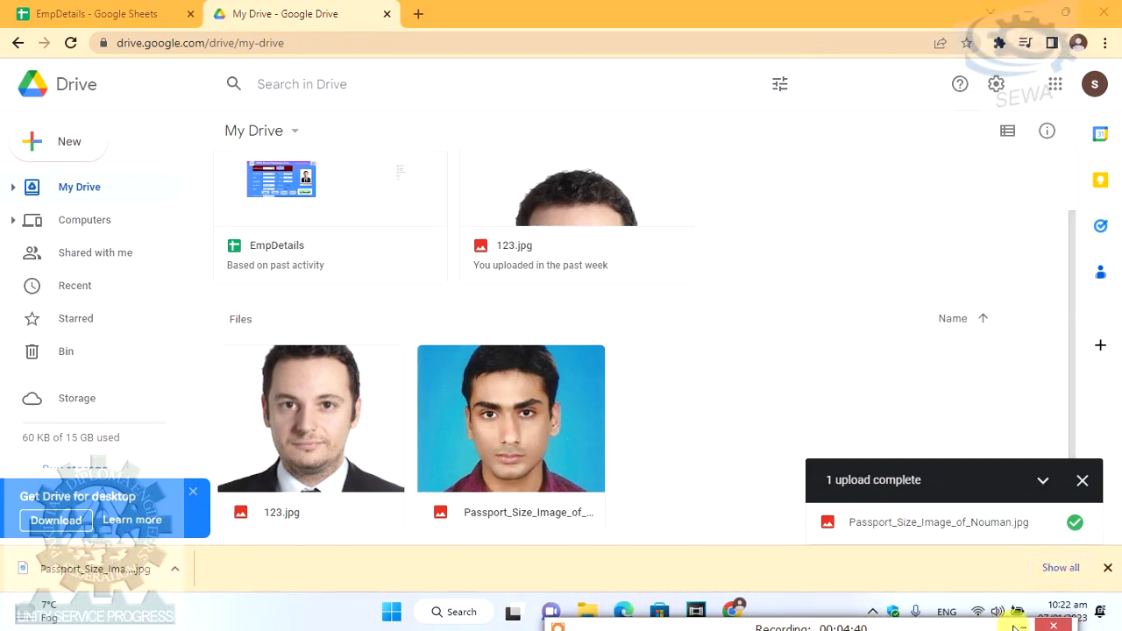
mouse_move(990, 625)
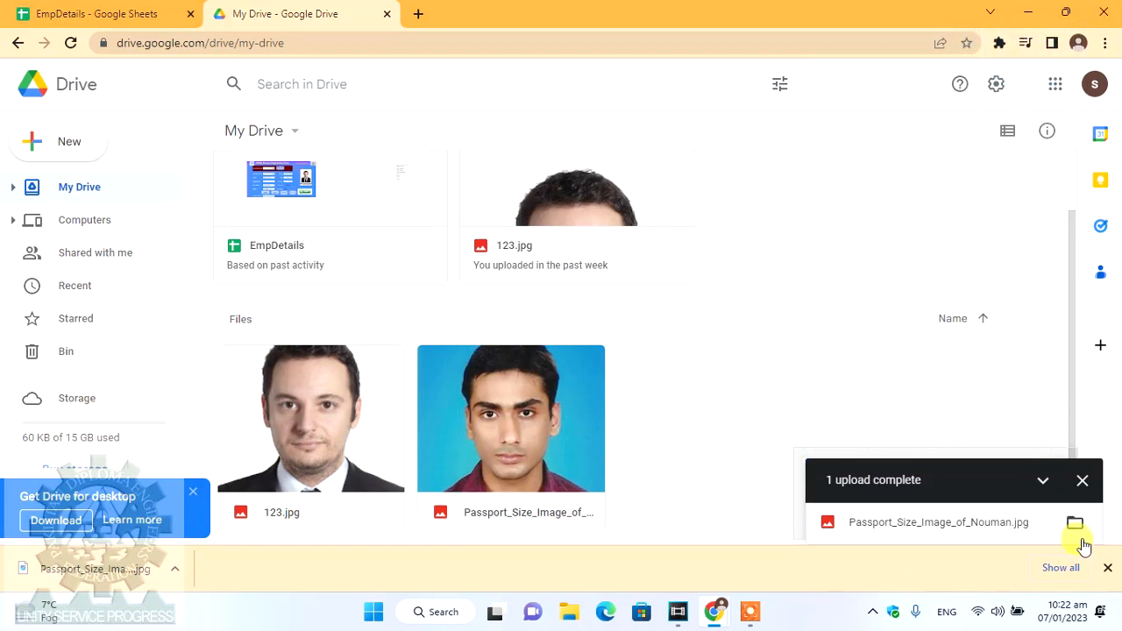
key("ctrl+shift+s")
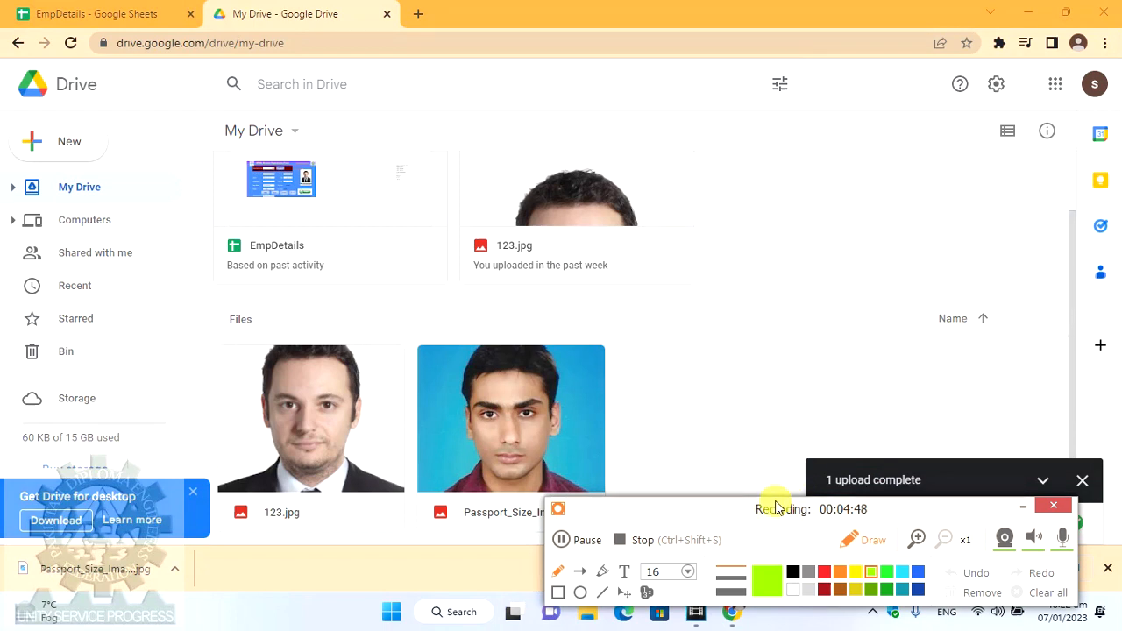
left_click_drag(776, 508, 698, 629)
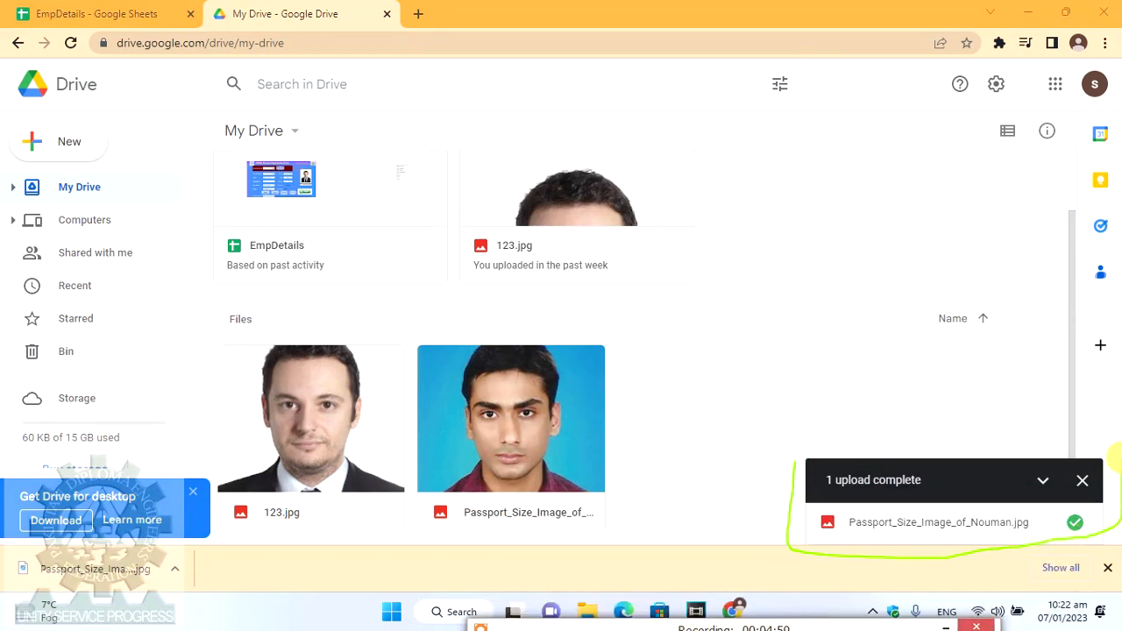
left_click_drag(822, 627, 794, 628)
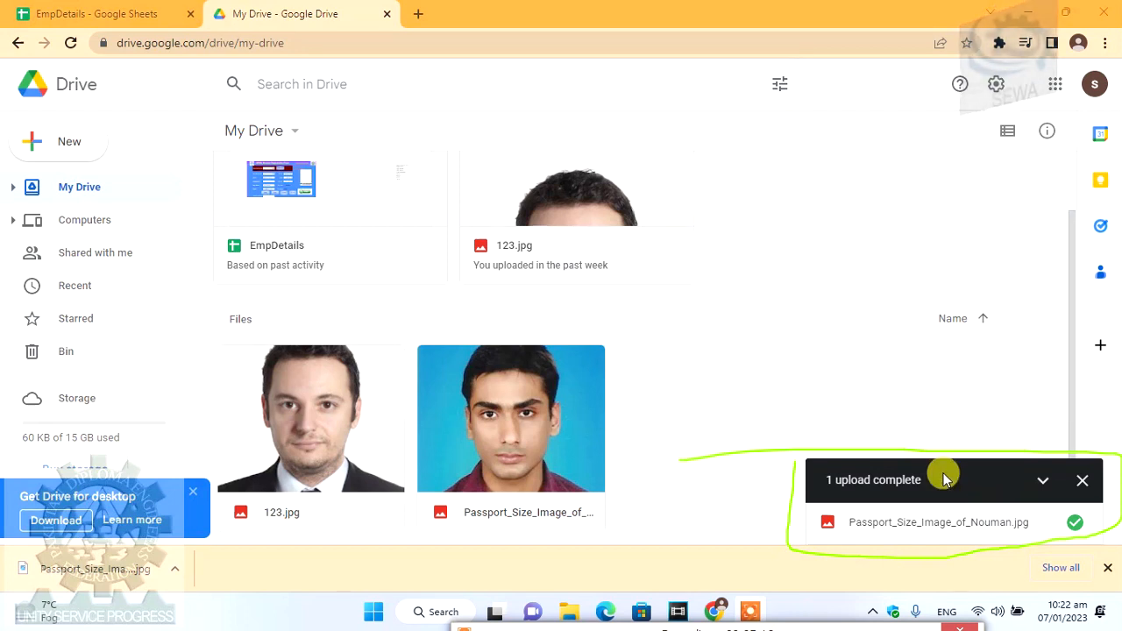
- Share the passport photo so anyone with the link can view it, copy the link, and return to EmpDetails
right_click(513, 428)
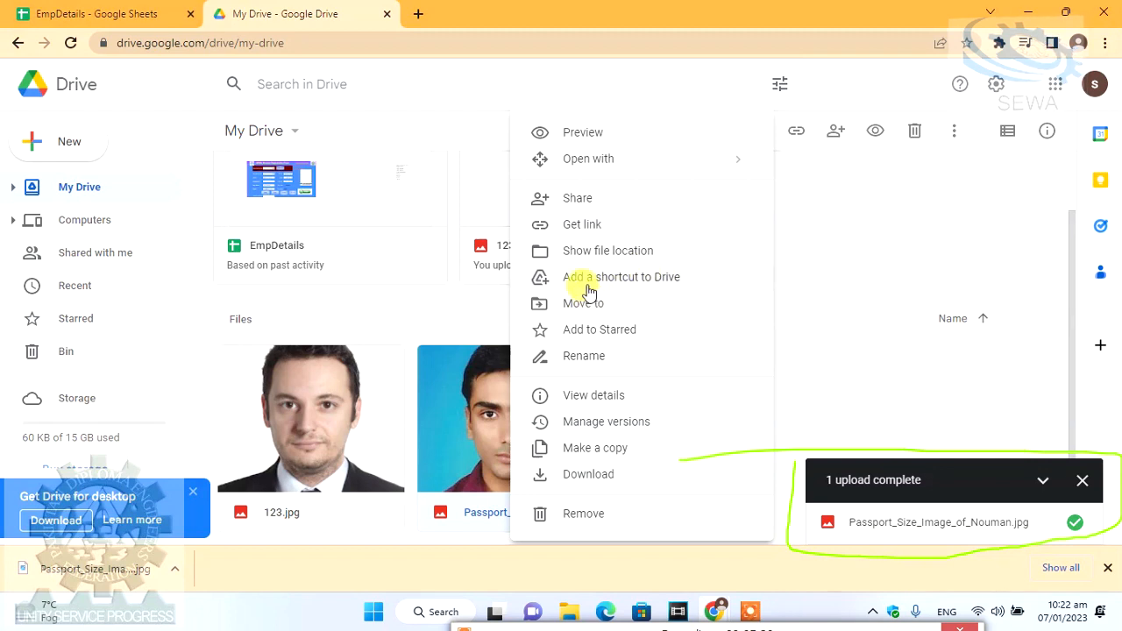
left_click(583, 225)
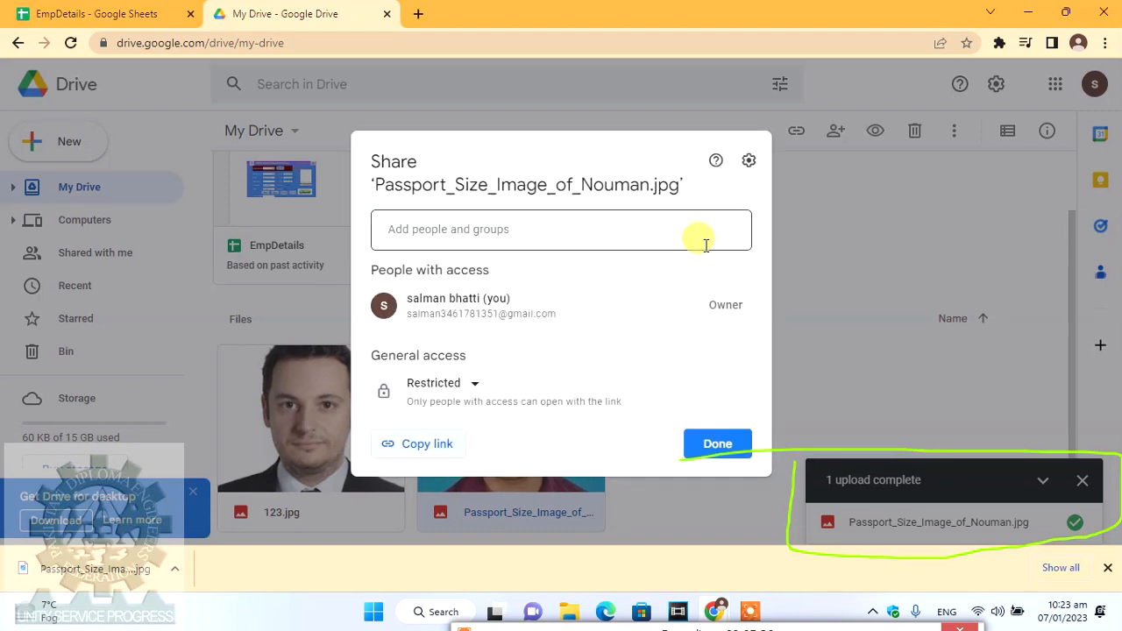
left_click(463, 386)
left_click(487, 465)
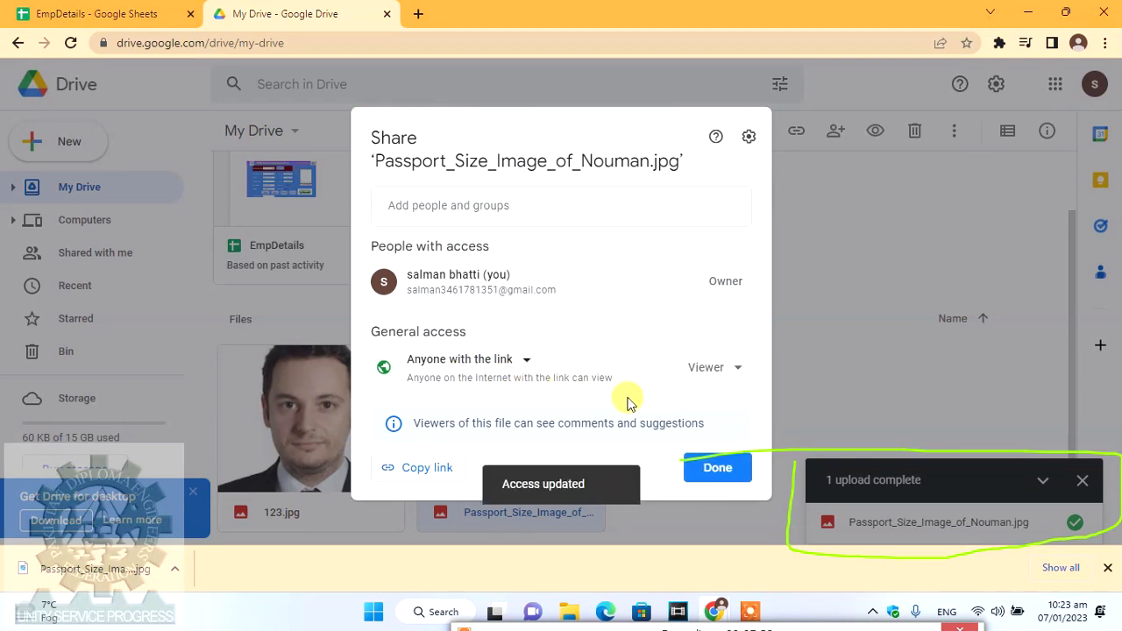
left_click(410, 471)
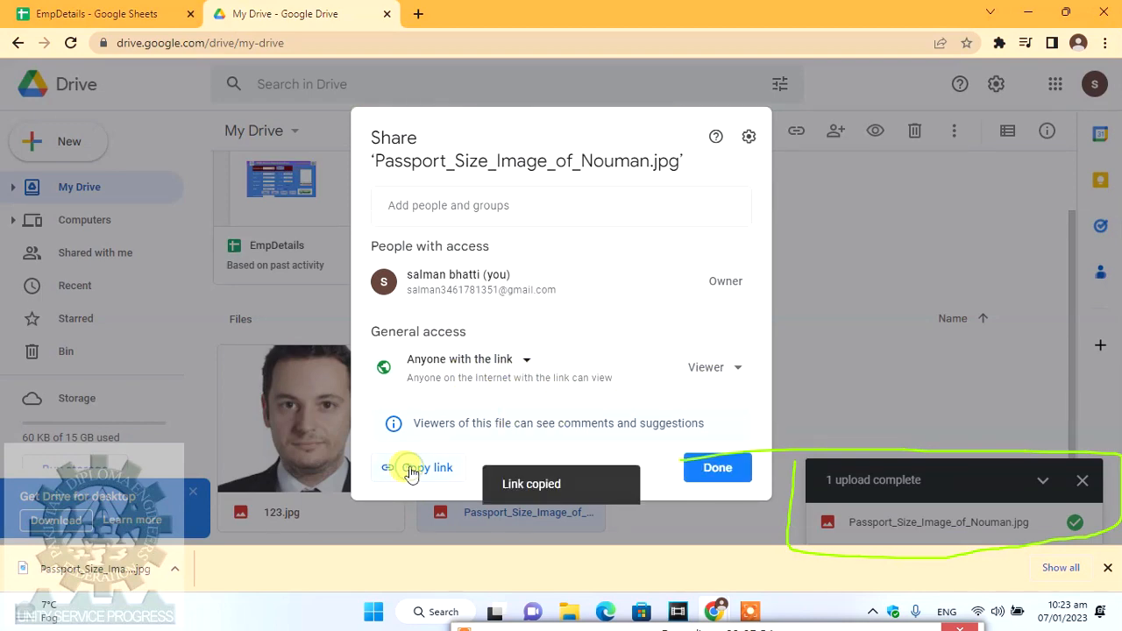
left_click(728, 468)
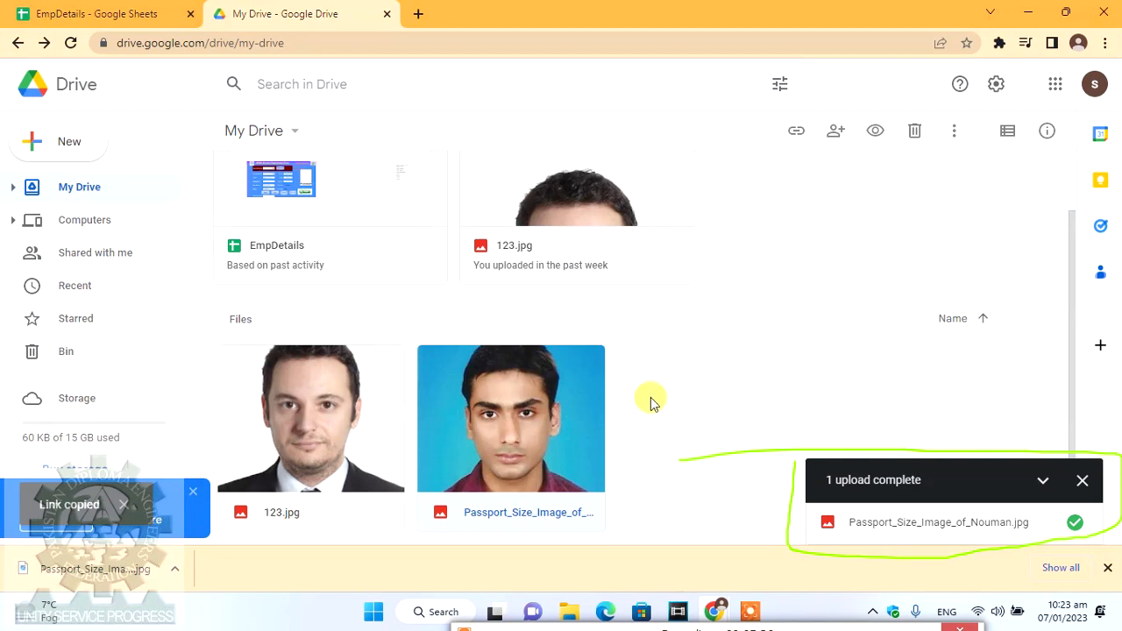
left_click(132, 13)
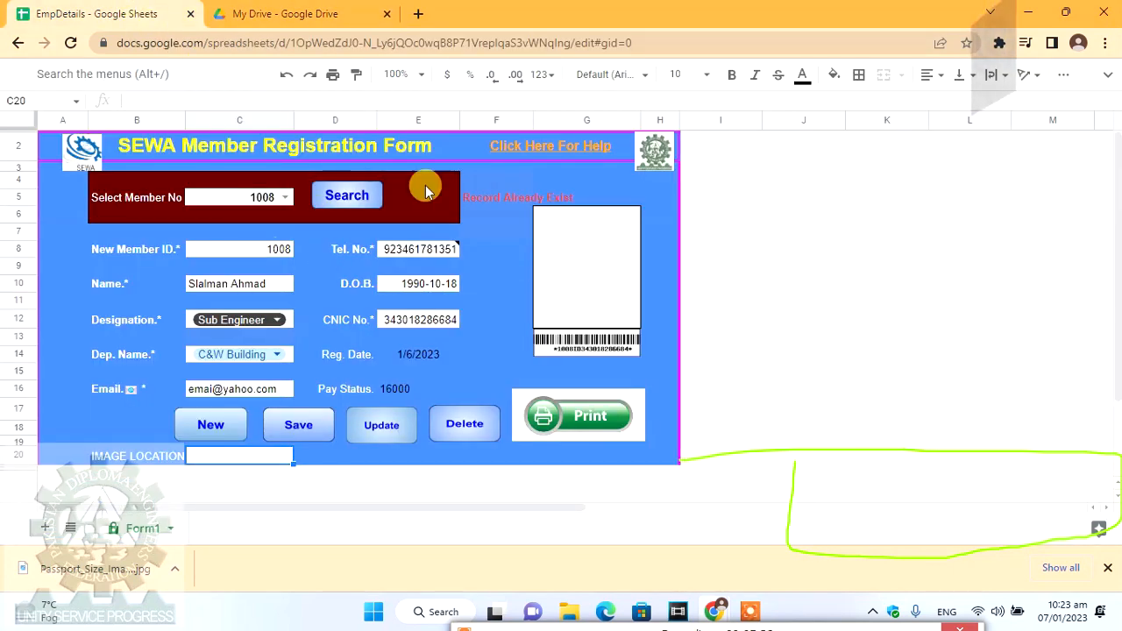
- Paste the photo's Drive link into IMAGE LOCATION cell C20 and update member 1008's record
right_click(208, 460)
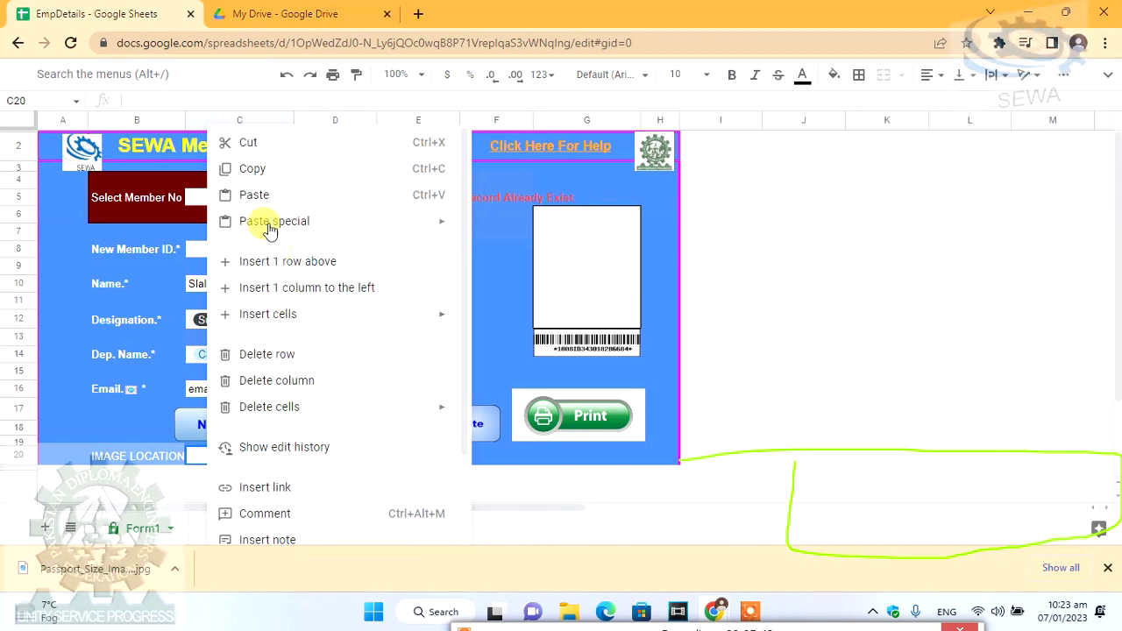
left_click(255, 197)
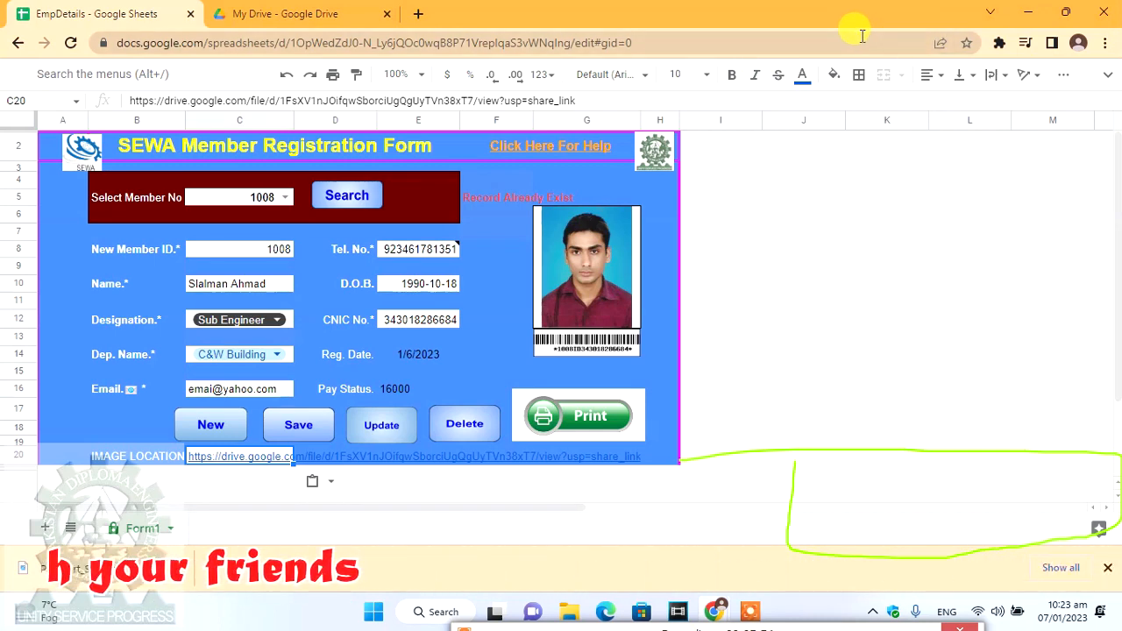
left_click(787, 219)
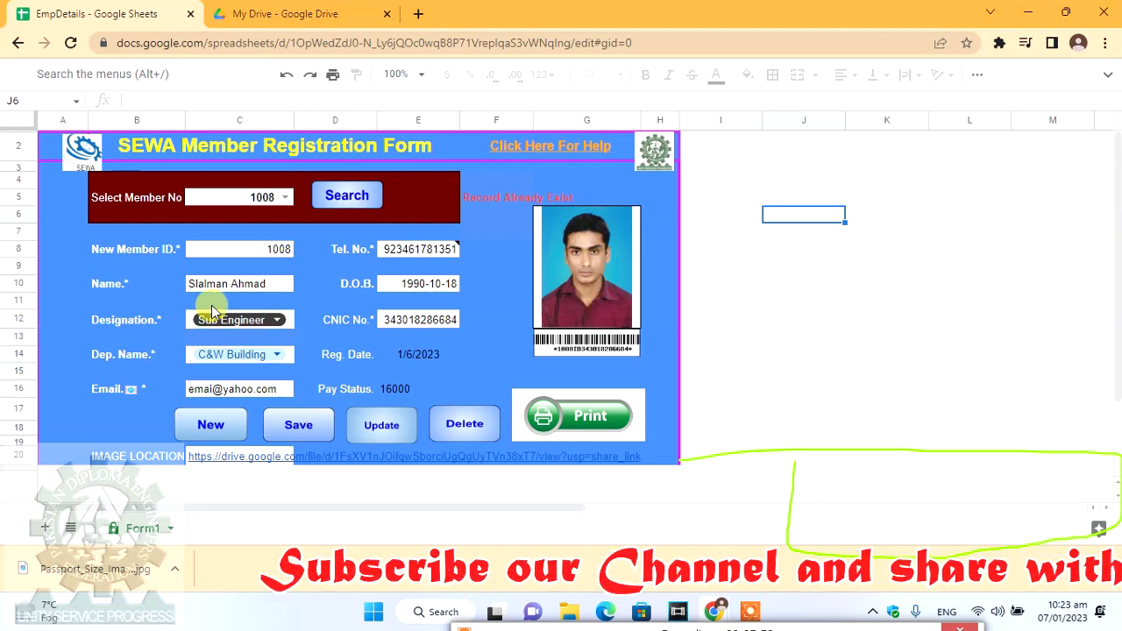
left_click(814, 154)
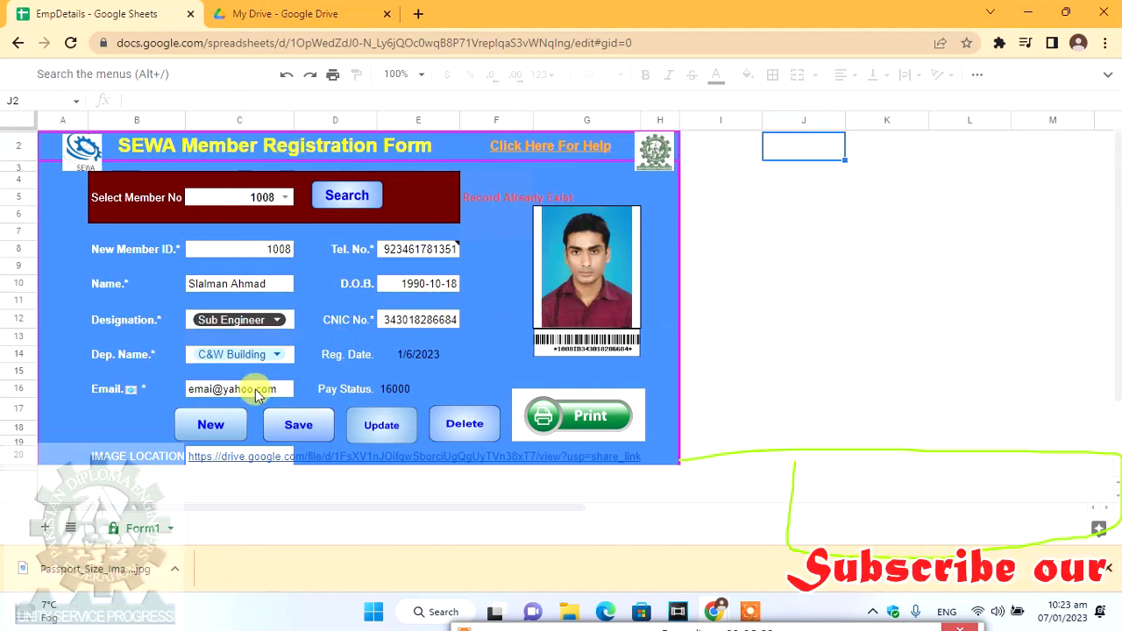
left_click(382, 423)
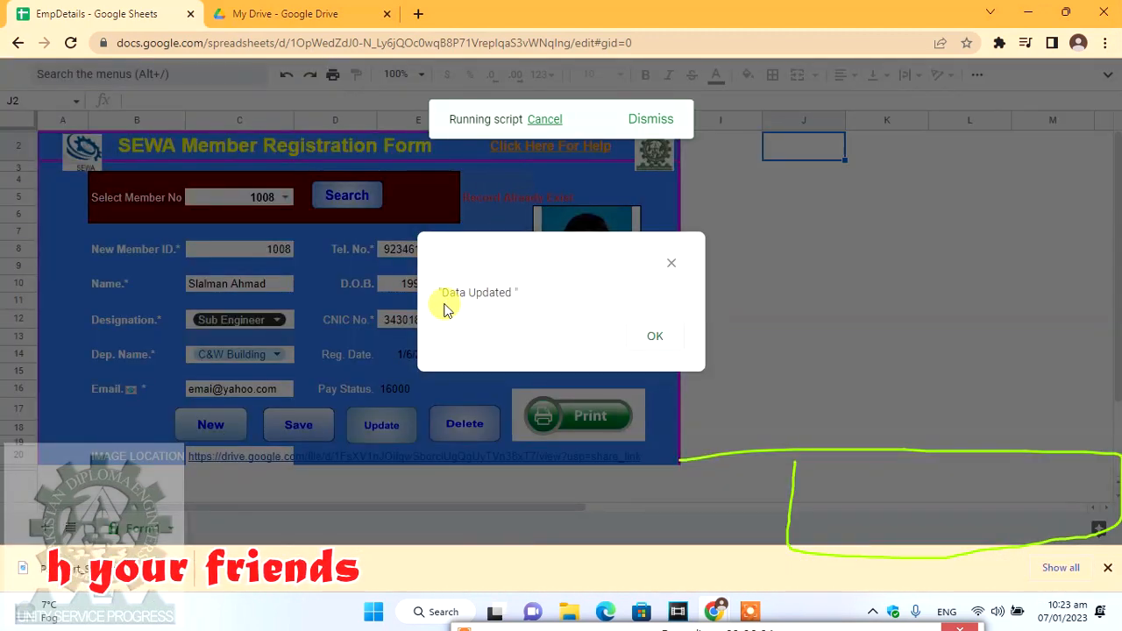
- Dismiss the Data Updated message and load member 1004's record
left_click(655, 336)
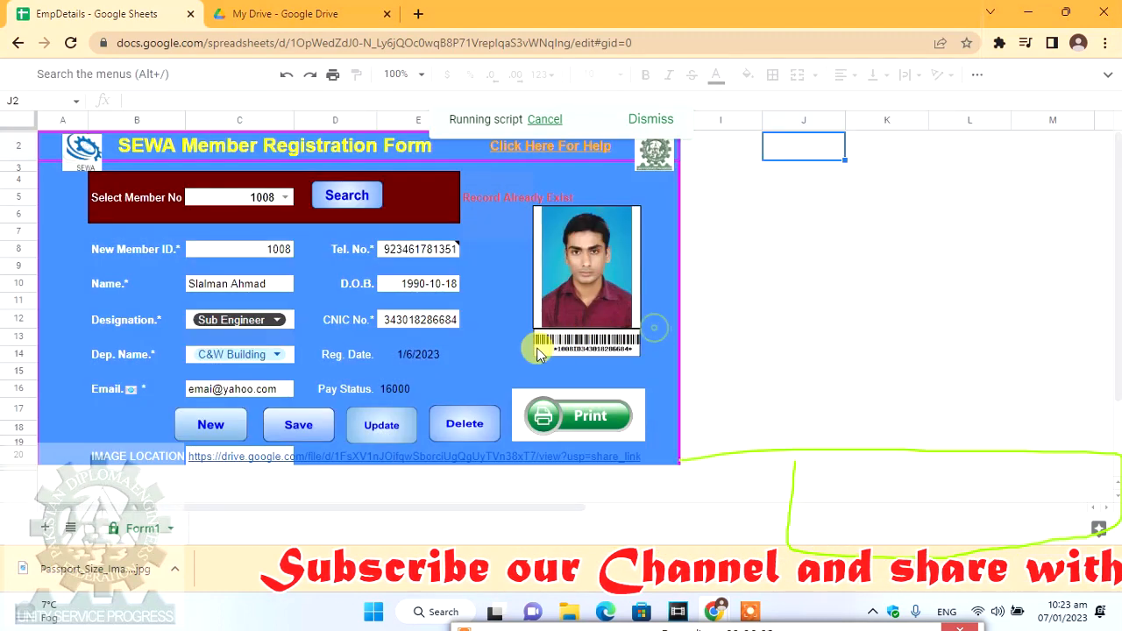
left_click(287, 198)
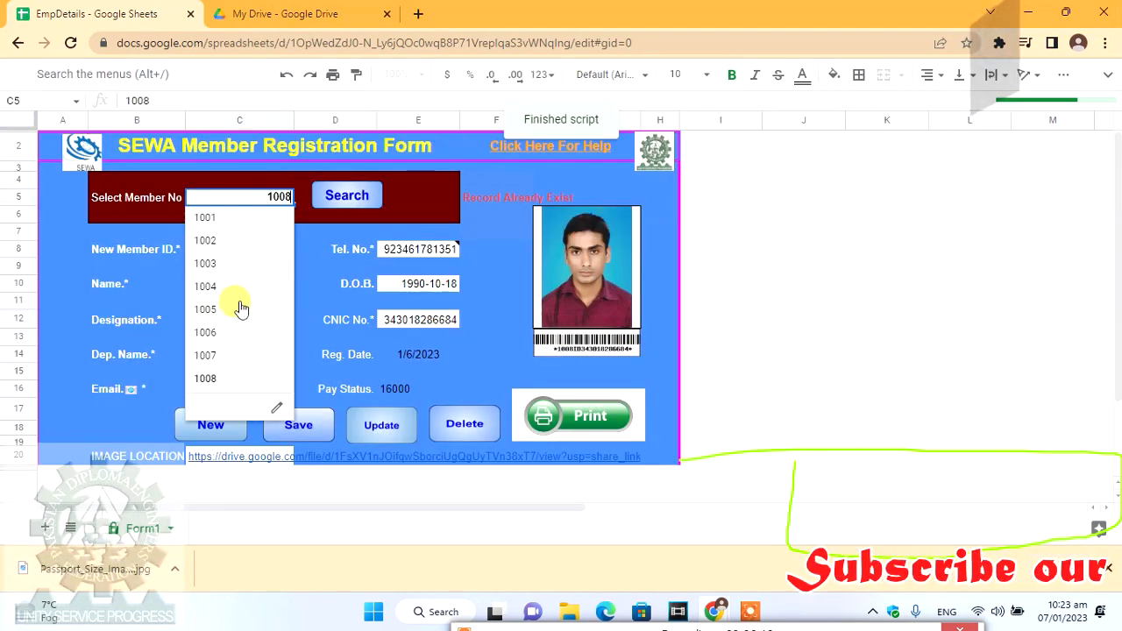
left_click(239, 289)
left_click(344, 200)
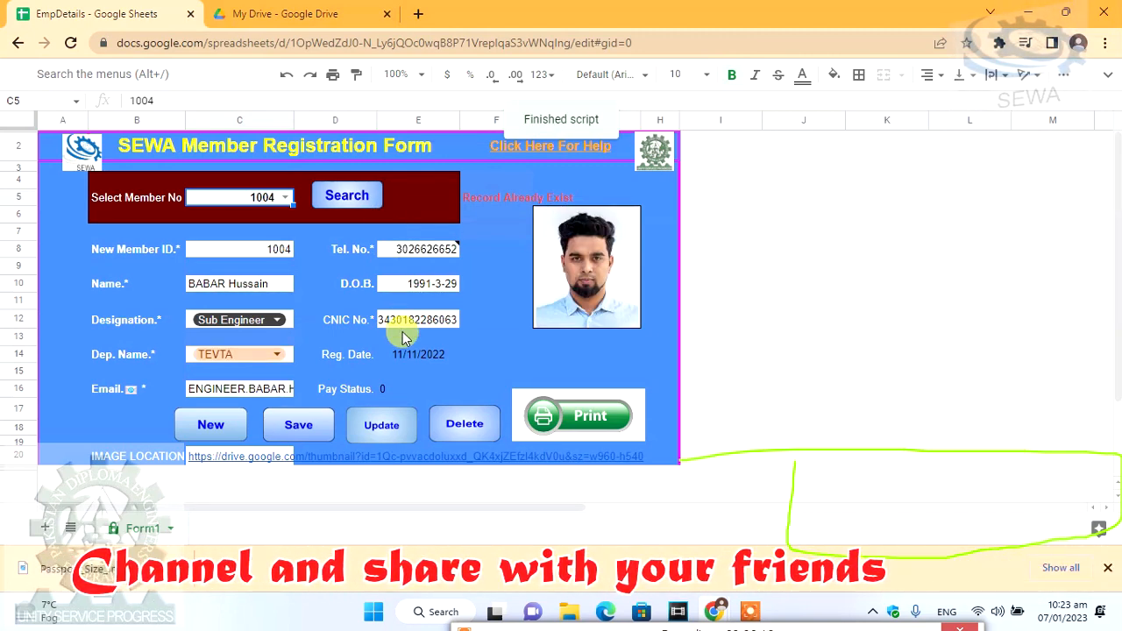
- Reload member 1008's record to check that the new passport photo appears
left_click(285, 197)
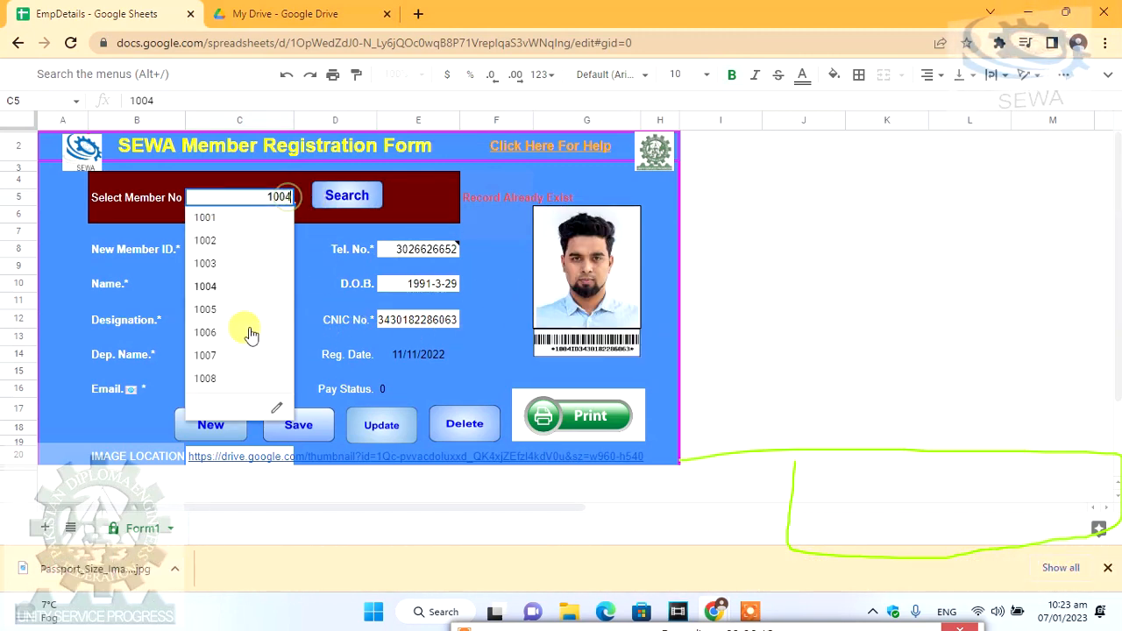
left_click(205, 378)
left_click(347, 196)
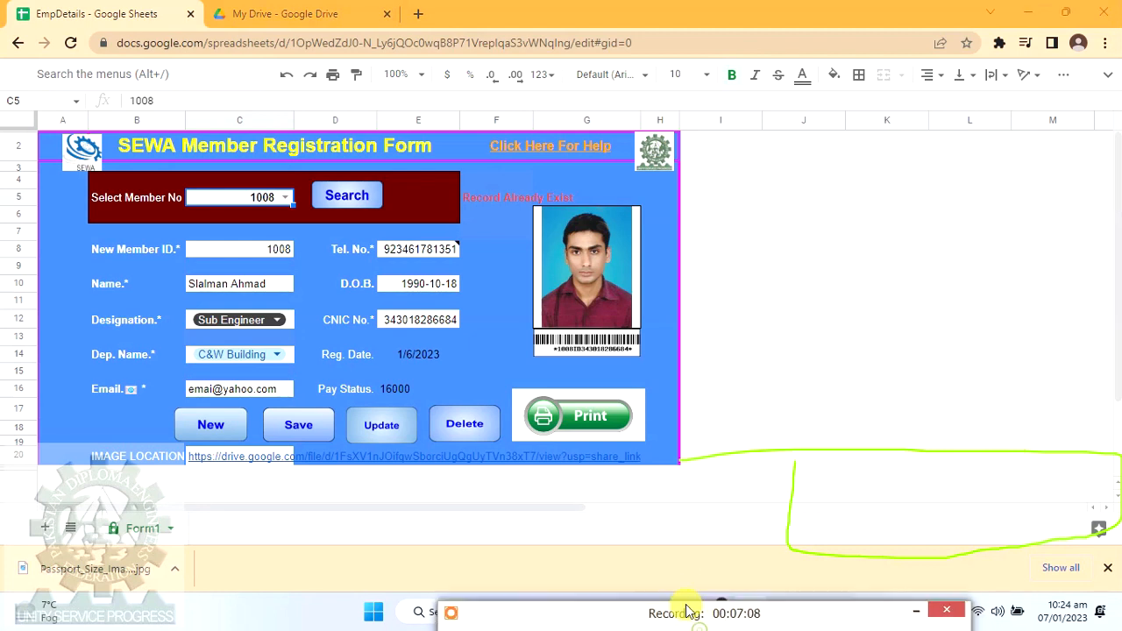
left_click_drag(684, 605, 687, 509)
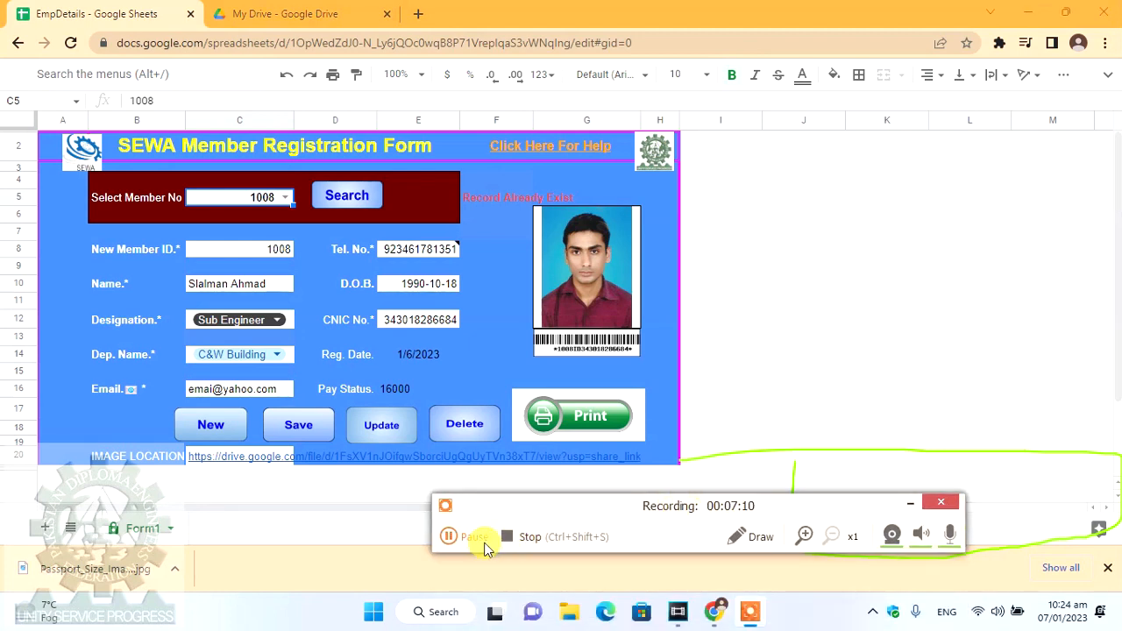